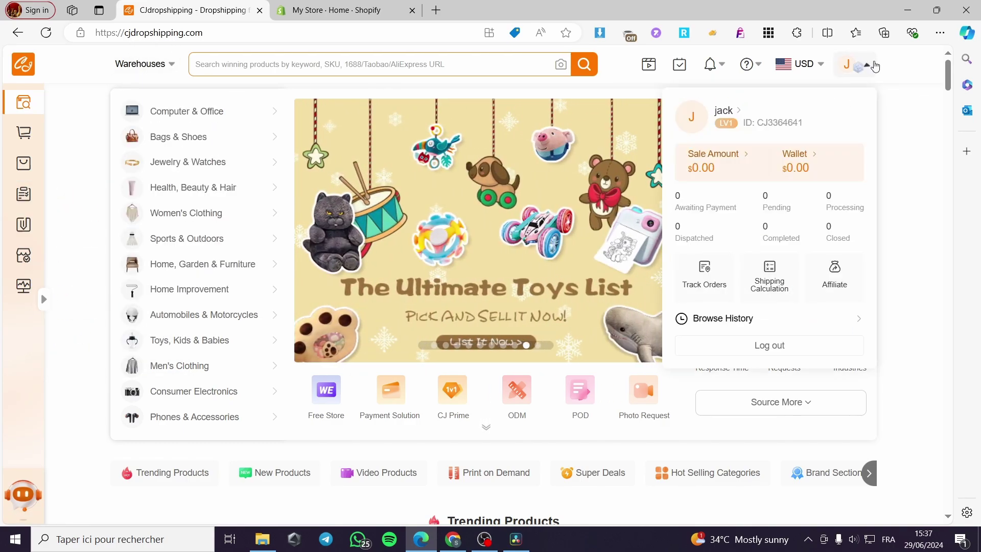
Step: Glance at the Shopify store admin, then return to the CJdropshipping homepage
{"action": "mouse_move", "coordinate": [876, 68]}
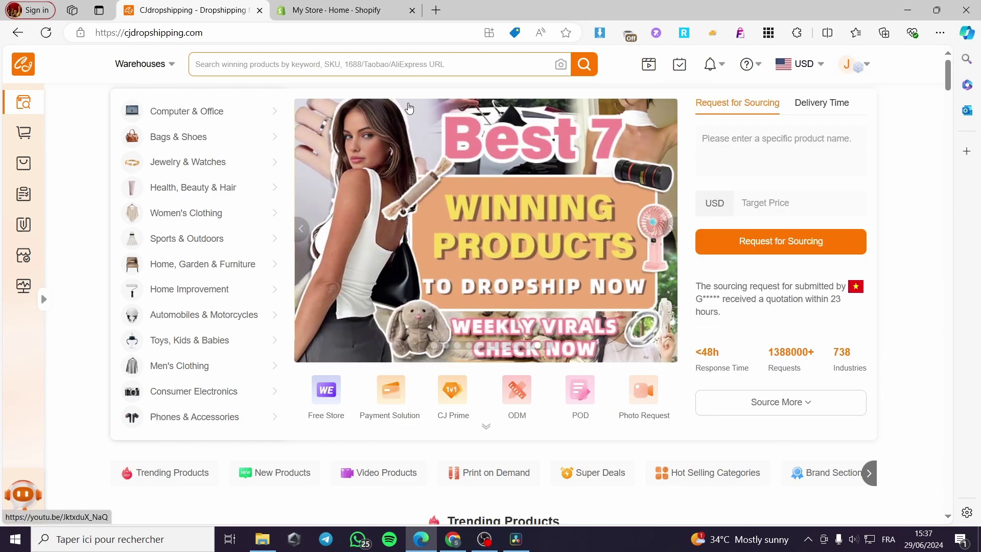
{"action": "left_click", "coordinate": [311, 10]}
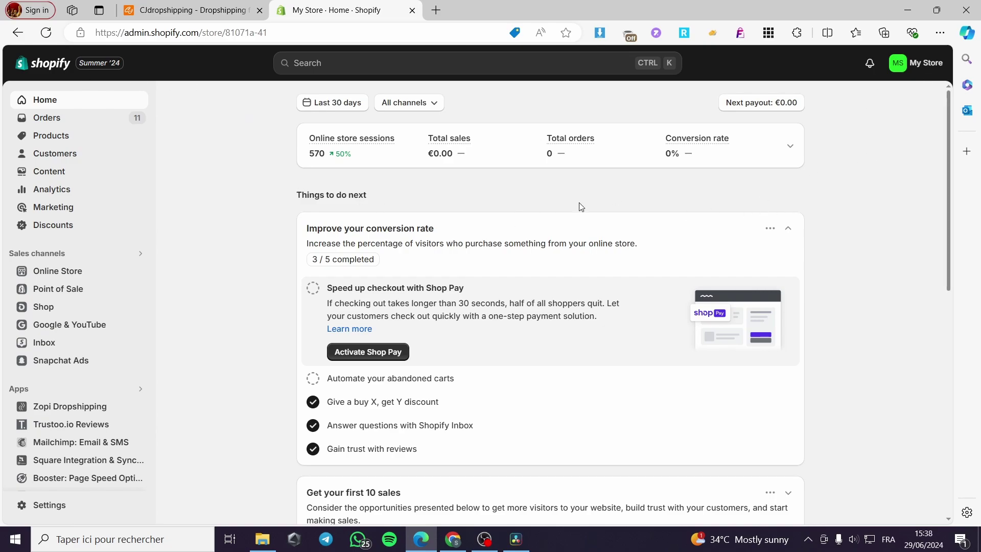
{"action": "left_click", "coordinate": [157, 5]}
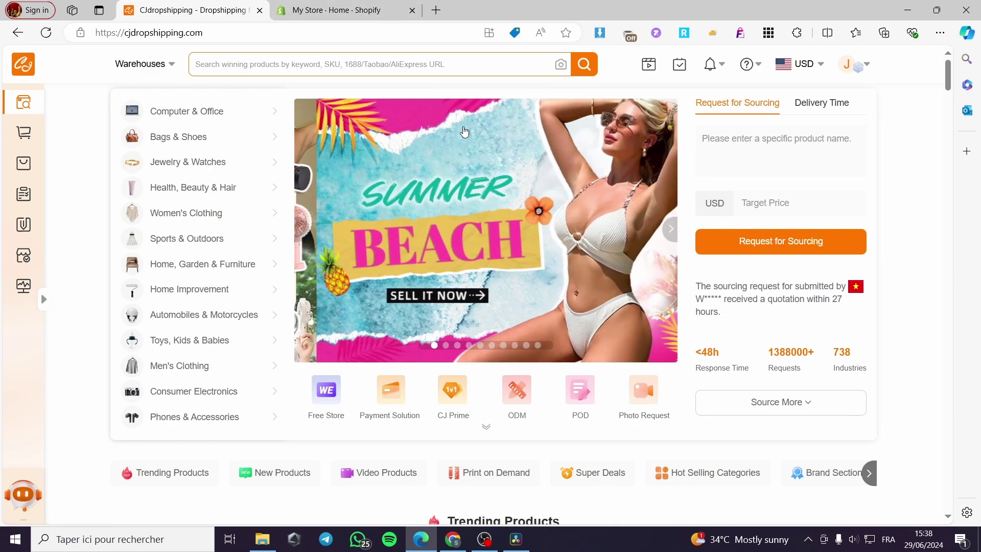
Step: Scroll down to Trending Products and bring up the store-authorization platforms flyout
{"action": "scroll", "coordinate": [875, 280], "scroll_direction": "down", "scroll_amount": 3}
{"action": "scroll", "coordinate": [874, 280], "scroll_direction": "down", "scroll_amount": 2}
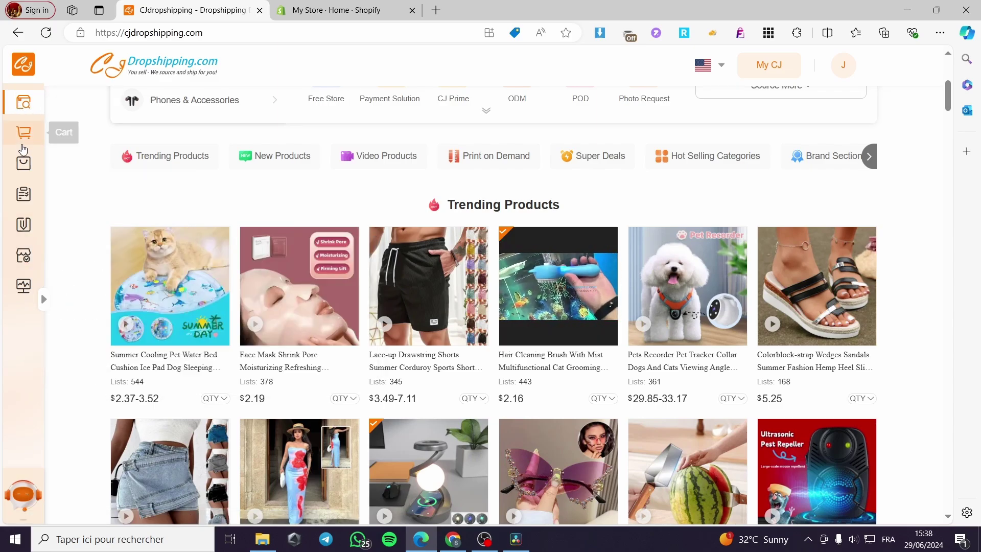
{"action": "mouse_move", "coordinate": [21, 261]}
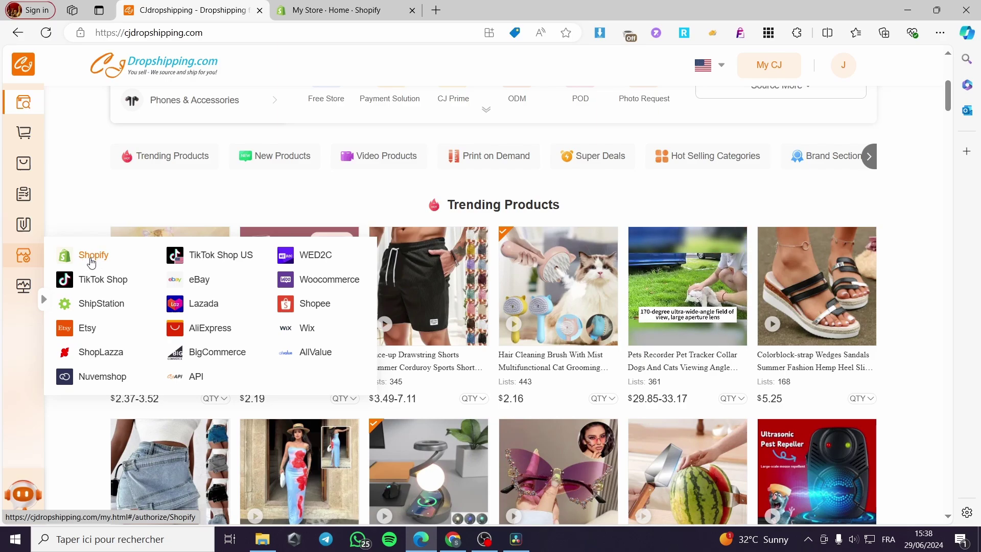
Step: Choose Shopify, add a new store, and authorize CJ to connect with Shopify
{"action": "left_click", "coordinate": [93, 258]}
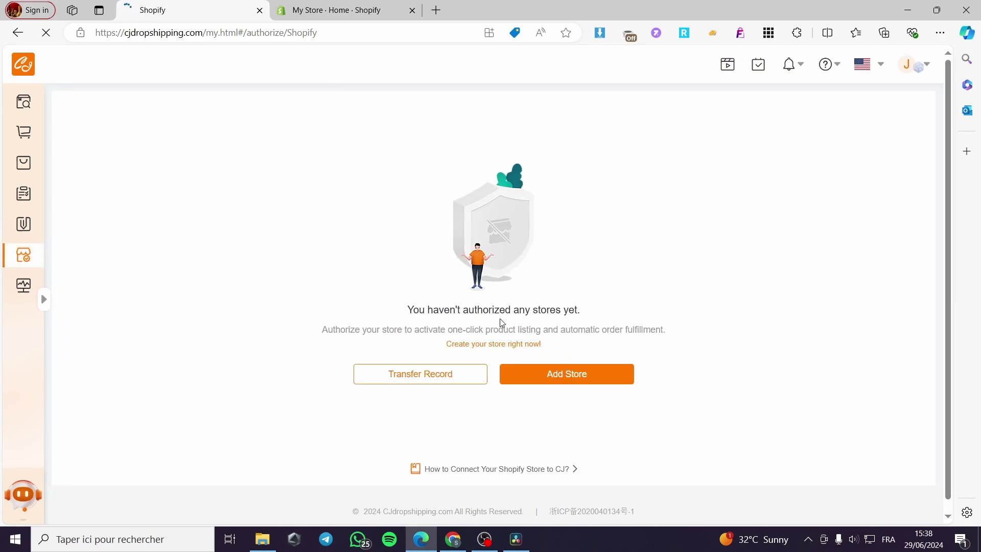
{"action": "left_click", "coordinate": [575, 379]}
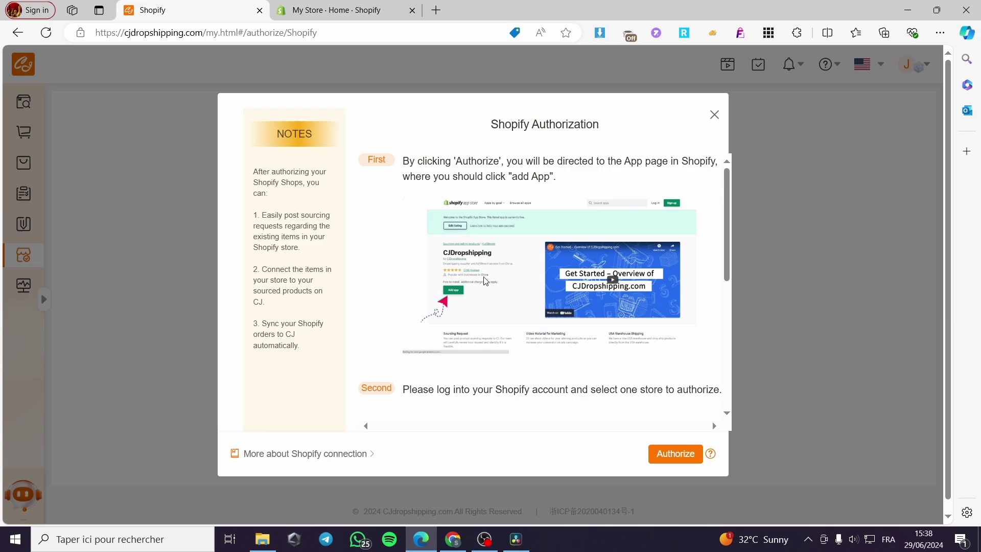
{"action": "left_click", "coordinate": [664, 453]}
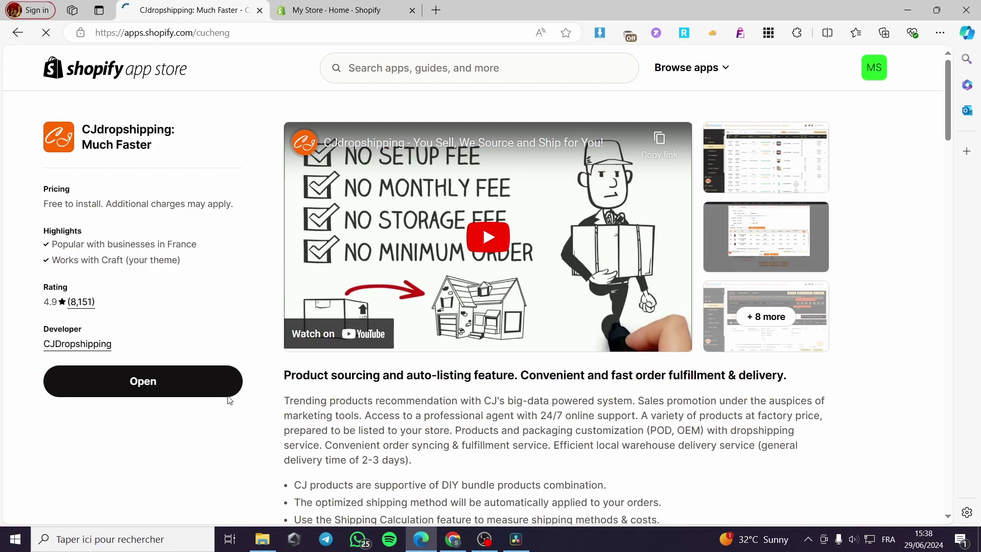
Step: Open the CJdropshipping app from its Shopify App Store listing
{"action": "left_click", "coordinate": [132, 388]}
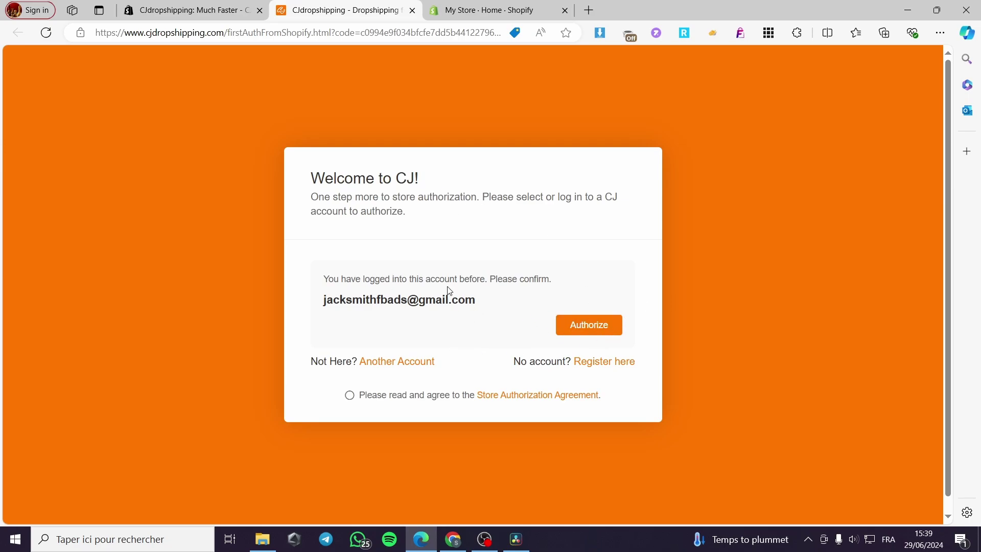
Step: Authorize the Shopify store with the current CJ account, accepting the authorization agreement
{"action": "left_click", "coordinate": [592, 326]}
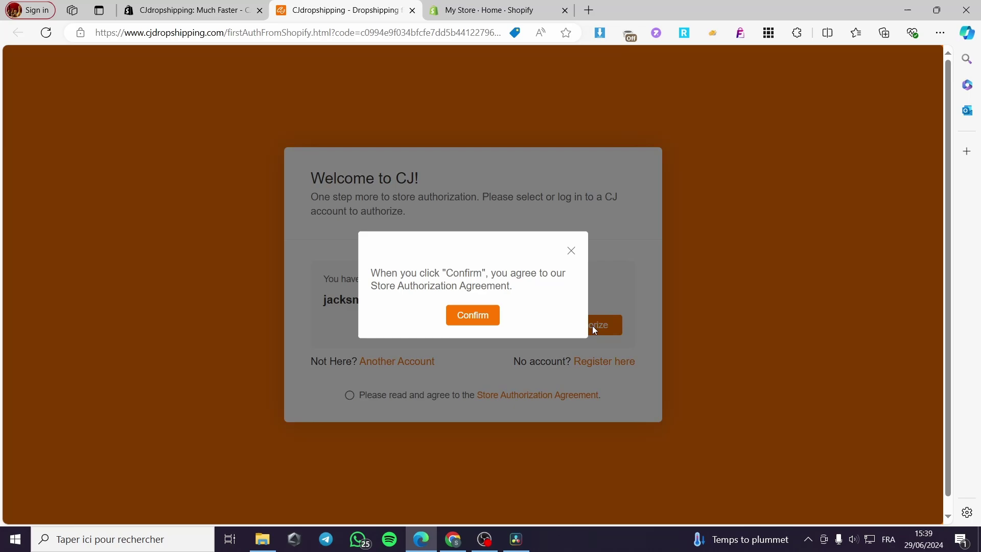
{"action": "left_click", "coordinate": [472, 316]}
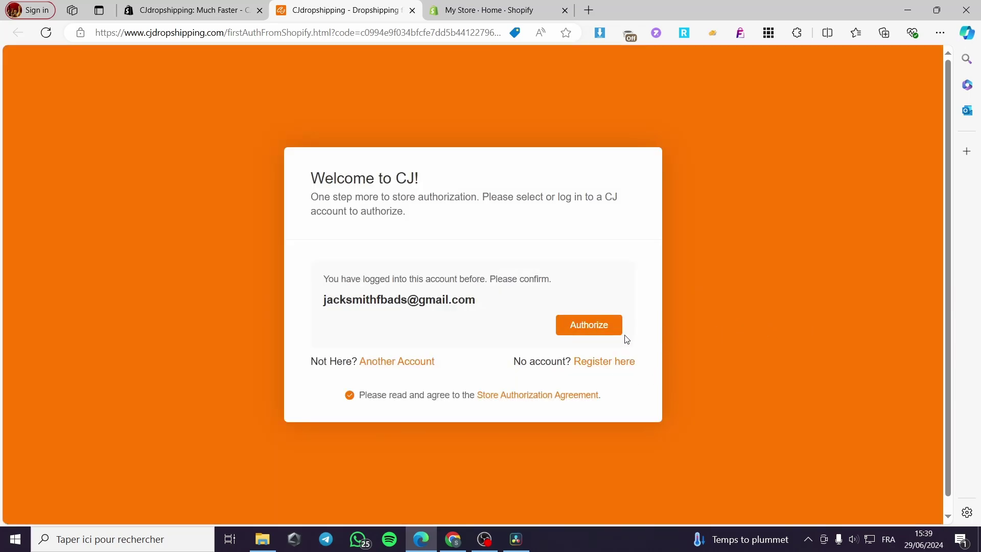
{"action": "left_click", "coordinate": [594, 331]}
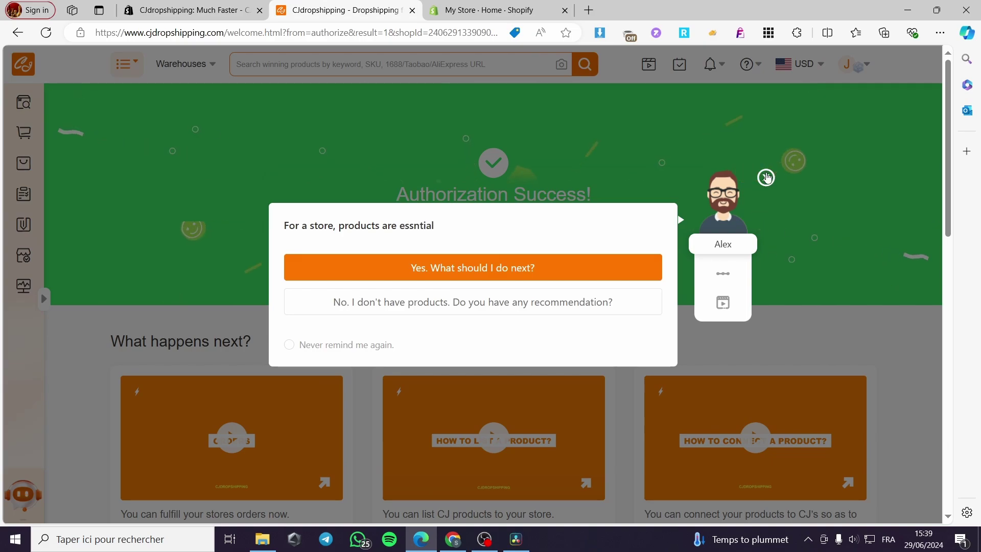
Step: Dismiss the onboarding popup and open the list of connected Shopify stores
{"action": "left_click", "coordinate": [766, 177]}
{"action": "mouse_move", "coordinate": [24, 254]}
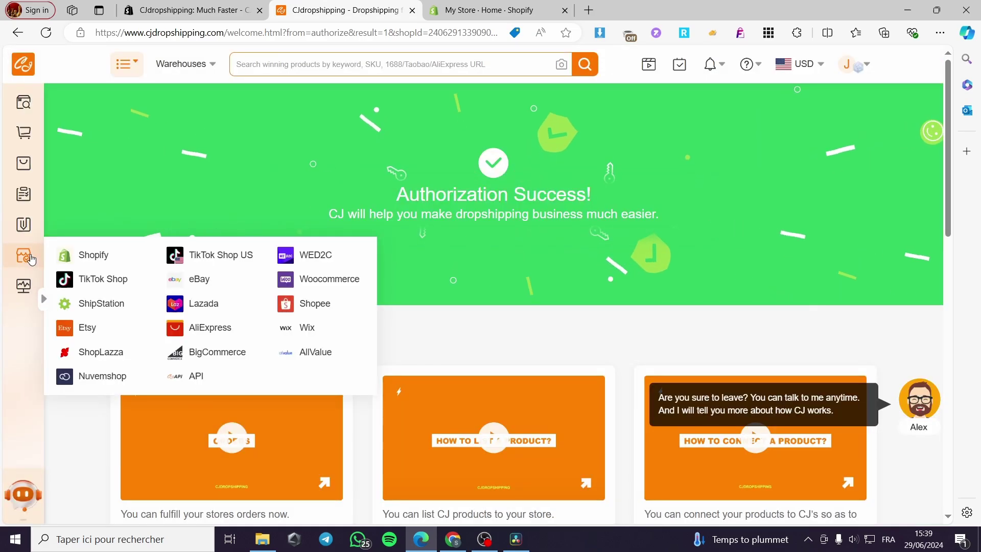
{"action": "left_click", "coordinate": [94, 258]}
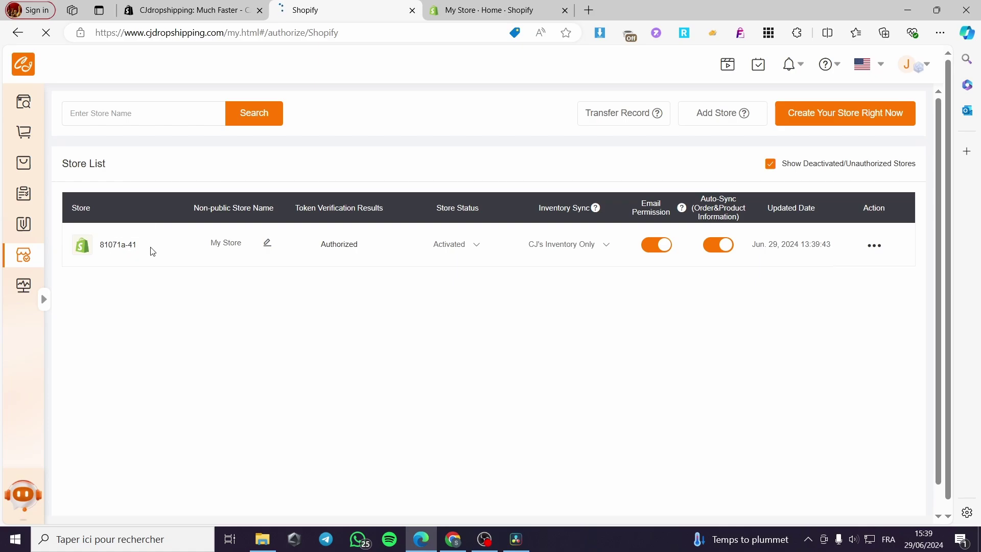
Step: Check the connected store's name, then switch to the Shopify admin
{"action": "left_click_drag", "start_coordinate": [152, 250], "coordinate": [99, 244]}
{"action": "left_click", "coordinate": [124, 258]}
{"action": "left_click", "coordinate": [462, 8]}
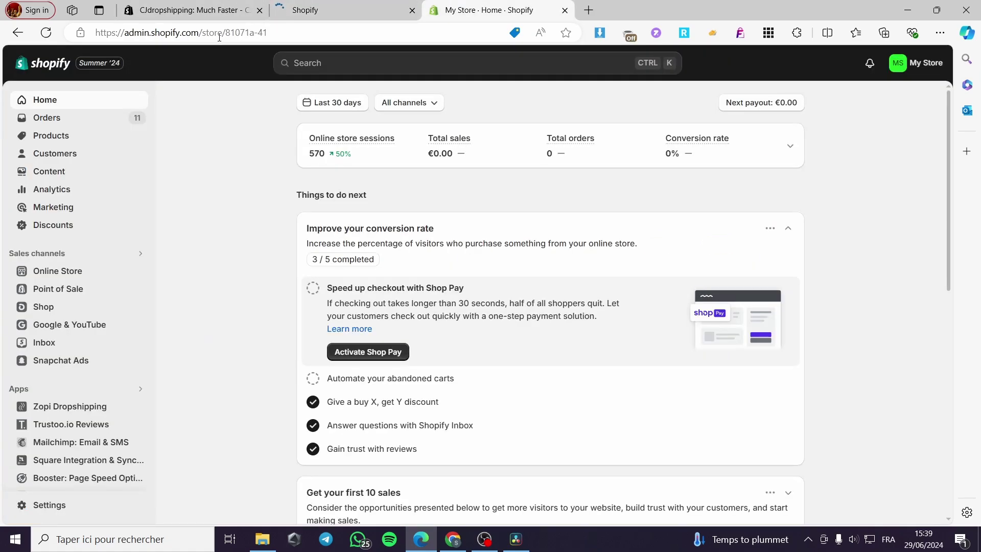
Step: Note the store ID in the admin address, close the extra CJ tab, and return to CJ's store list
{"action": "left_click_drag", "start_coordinate": [283, 33], "coordinate": [235, 33]}
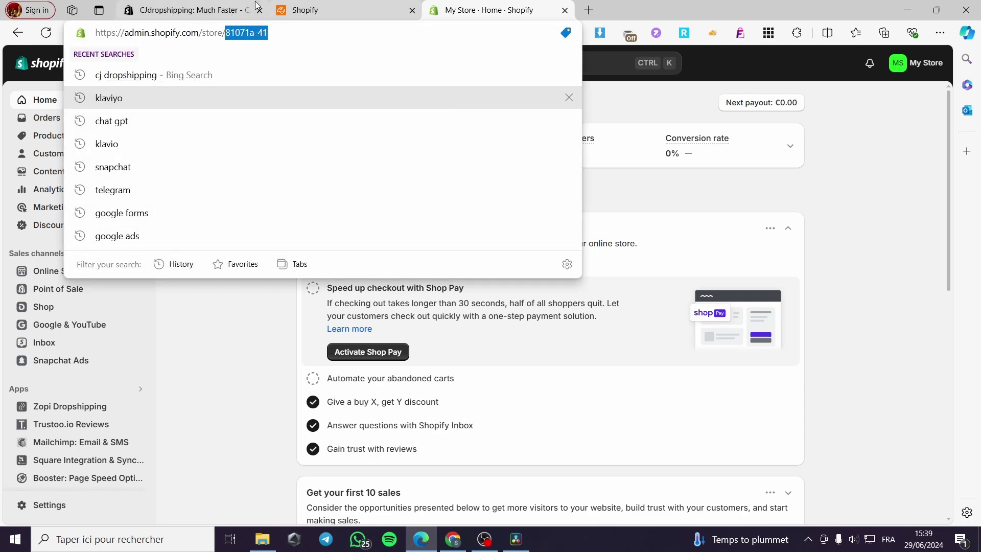
{"action": "left_click", "coordinate": [260, 10]}
{"action": "left_click", "coordinate": [208, 8]}
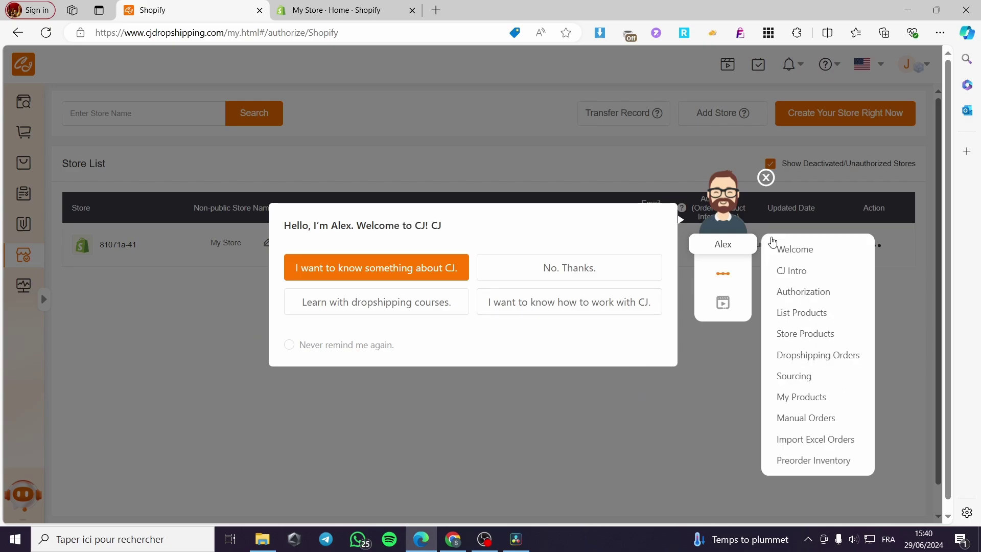
Step: Close the assistant popup, go to the catalogue, and turn off its reminders permanently
{"action": "left_click", "coordinate": [771, 176]}
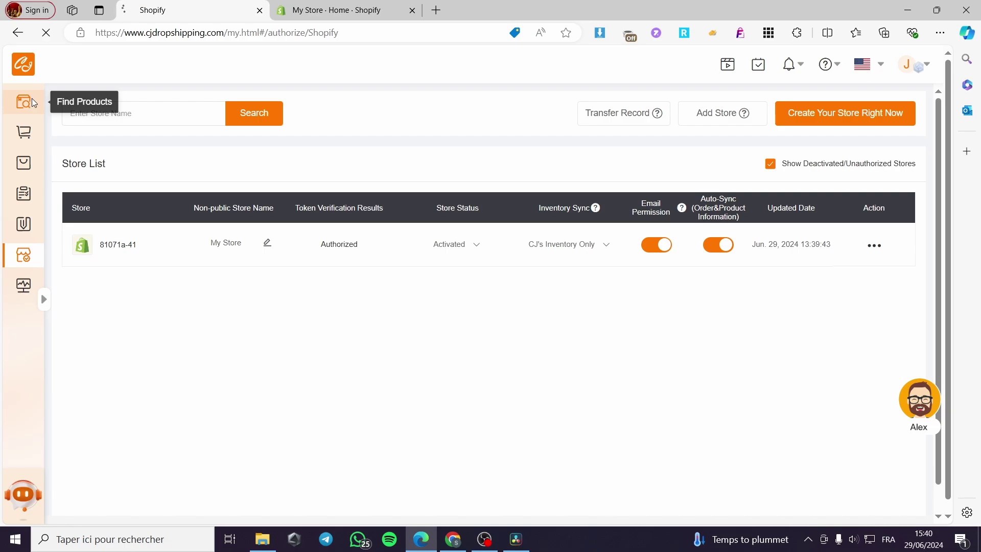
{"action": "left_click", "coordinate": [33, 102]}
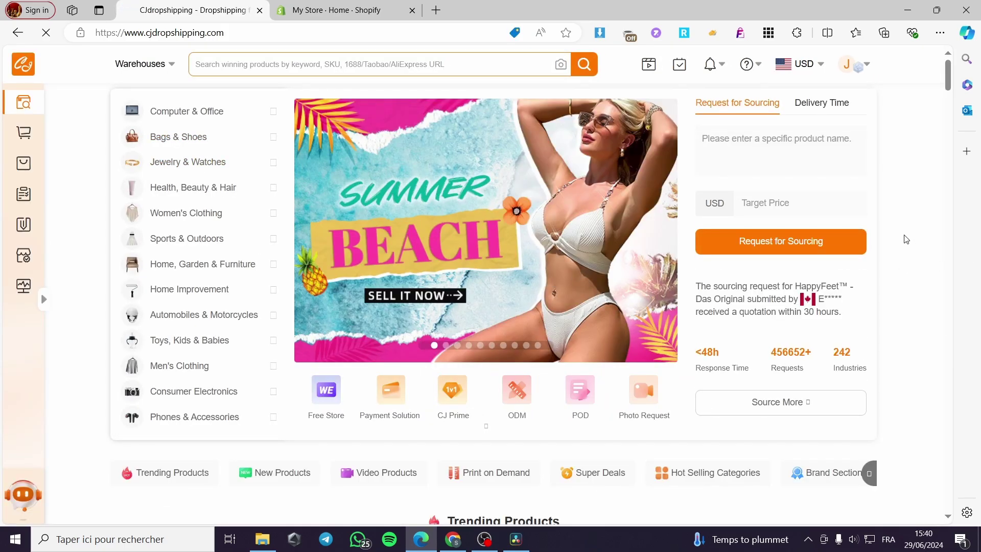
{"action": "scroll", "coordinate": [899, 229], "scroll_direction": "down", "scroll_amount": 5}
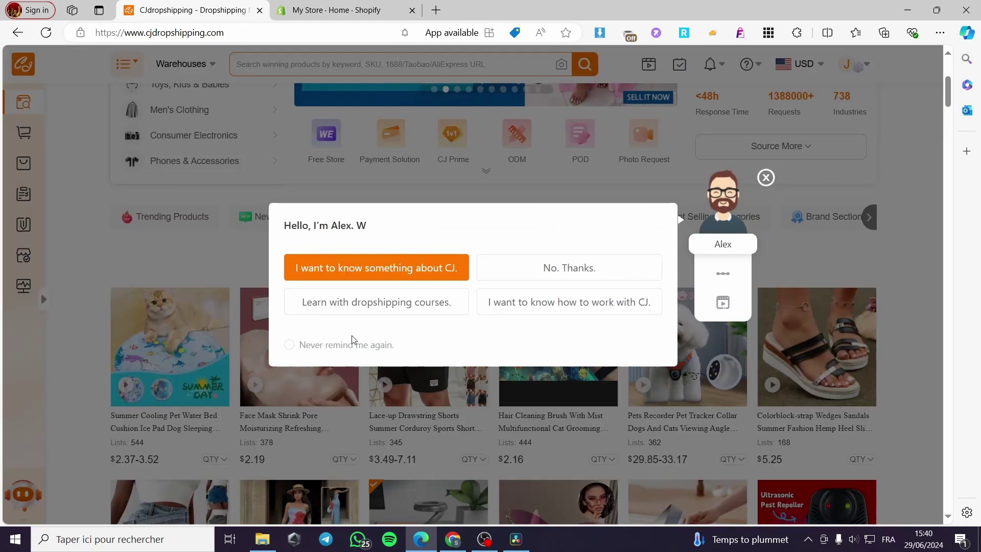
{"action": "left_click", "coordinate": [289, 344]}
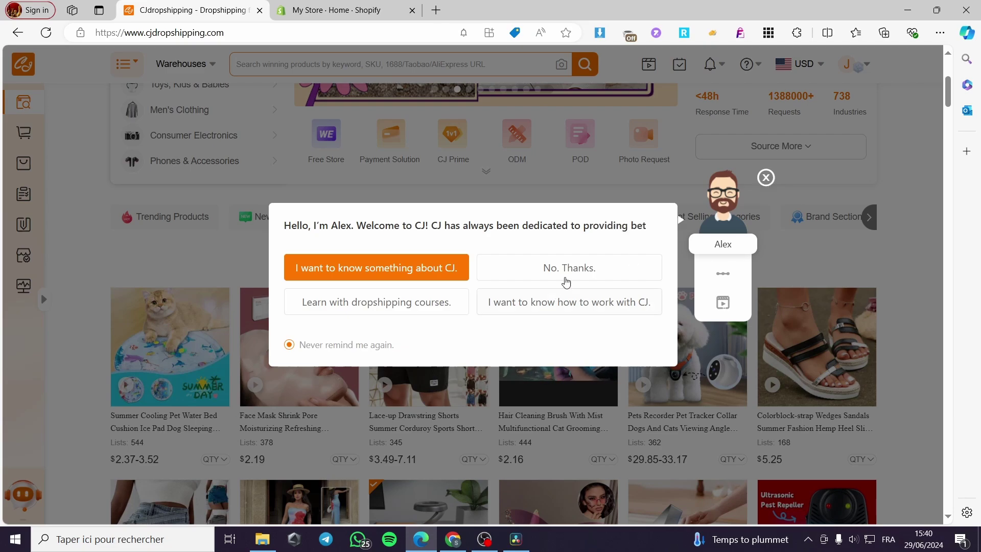
{"action": "left_click", "coordinate": [764, 179]}
Step: Scroll the catalogue down to the New Products row showing the Rocket Launcher toy
{"action": "scroll", "coordinate": [897, 281], "scroll_direction": "down", "scroll_amount": 3}
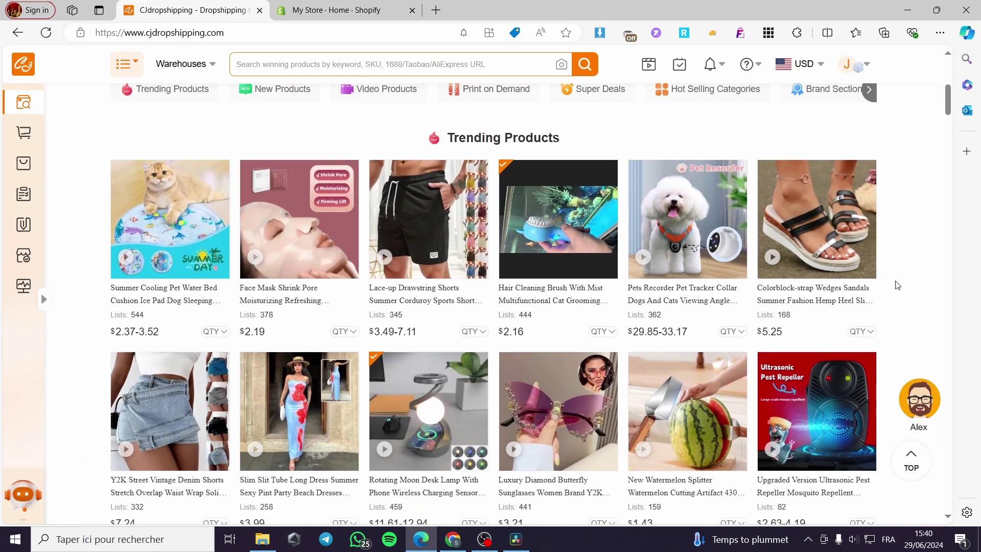
{"action": "scroll", "coordinate": [884, 276], "scroll_direction": "down", "scroll_amount": 3}
{"action": "scroll", "coordinate": [885, 275], "scroll_direction": "down", "scroll_amount": 1}
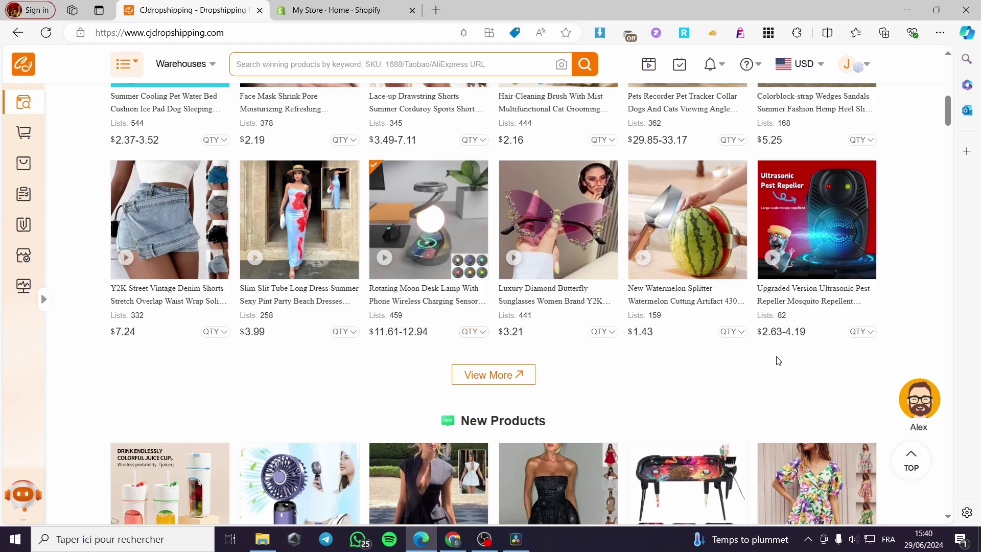
{"action": "scroll", "coordinate": [771, 361], "scroll_direction": "up", "scroll_amount": 4}
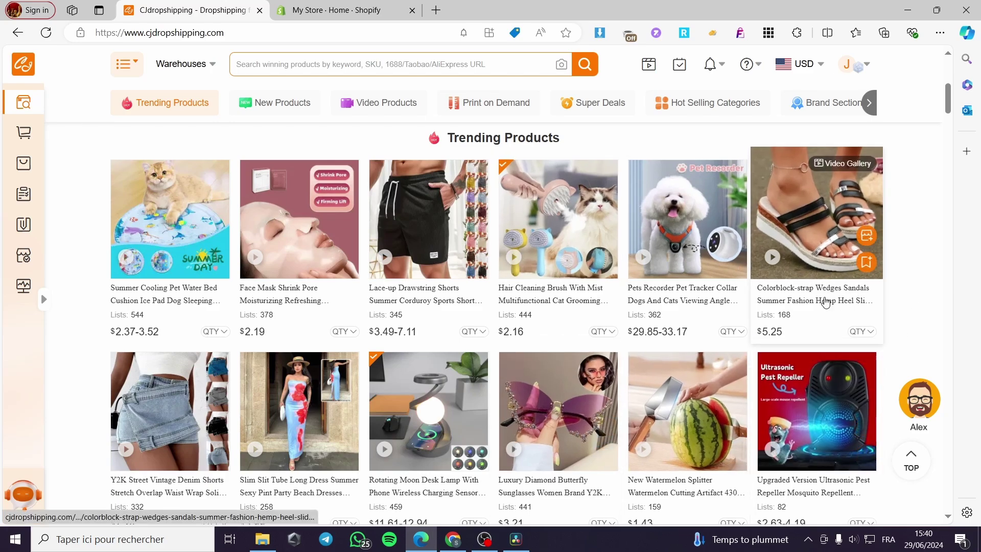
{"action": "scroll", "coordinate": [620, 270], "scroll_direction": "down", "scroll_amount": 5}
{"action": "scroll", "coordinate": [621, 269], "scroll_direction": "down", "scroll_amount": 3}
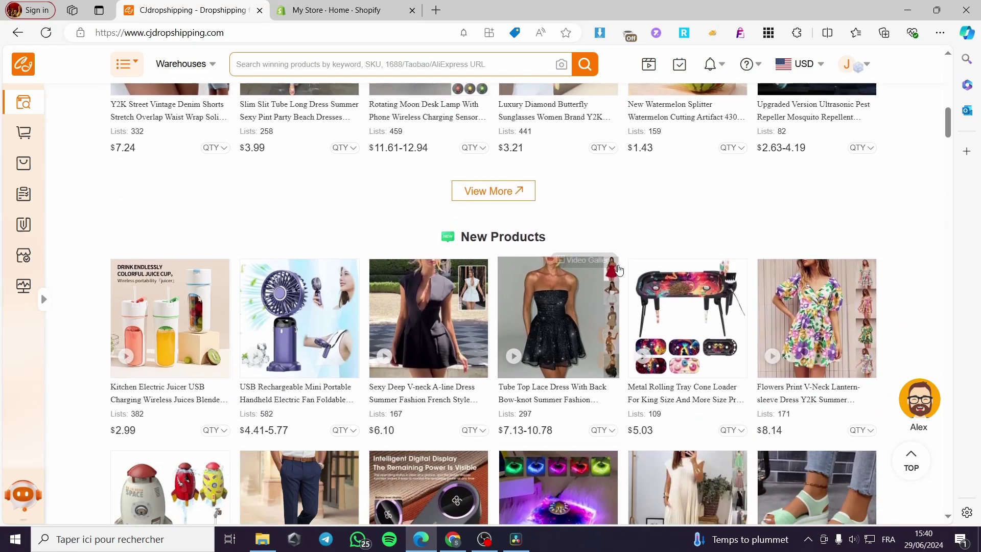
{"action": "scroll", "coordinate": [608, 269], "scroll_direction": "down", "scroll_amount": 2}
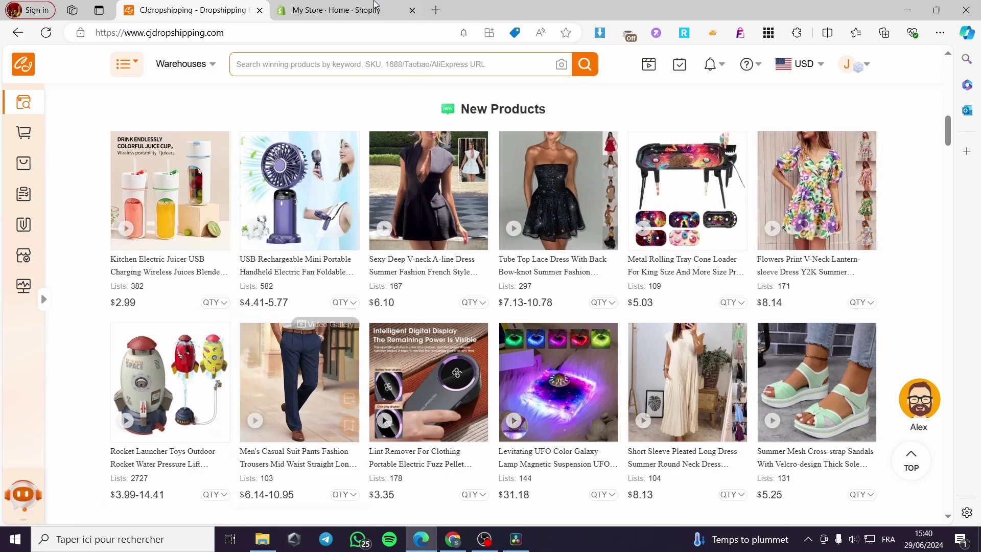
{"action": "left_click", "coordinate": [330, 9]}
{"action": "left_click", "coordinate": [217, 4]}
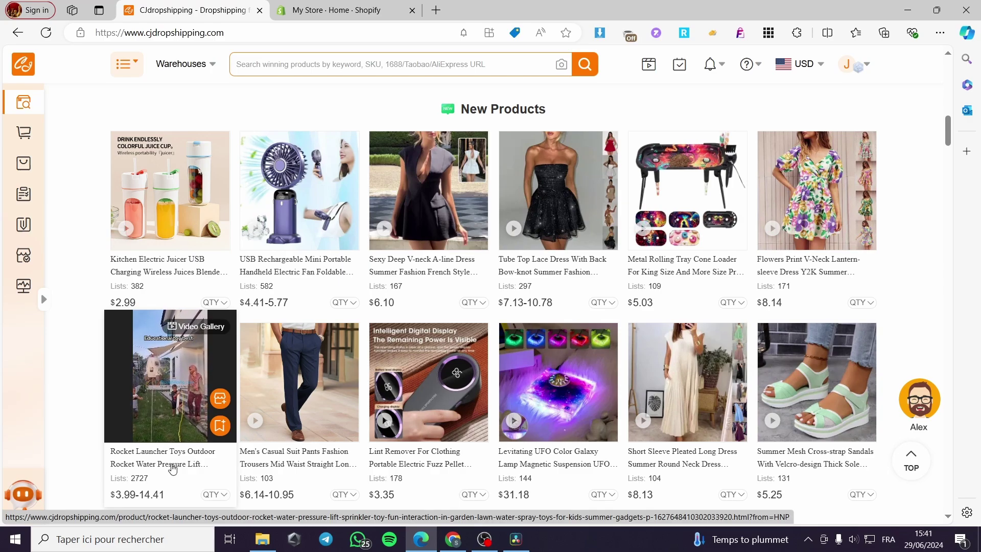
Step: Open the Rocket Launcher toy's product page and add it to My Products
{"action": "left_click", "coordinate": [146, 455]}
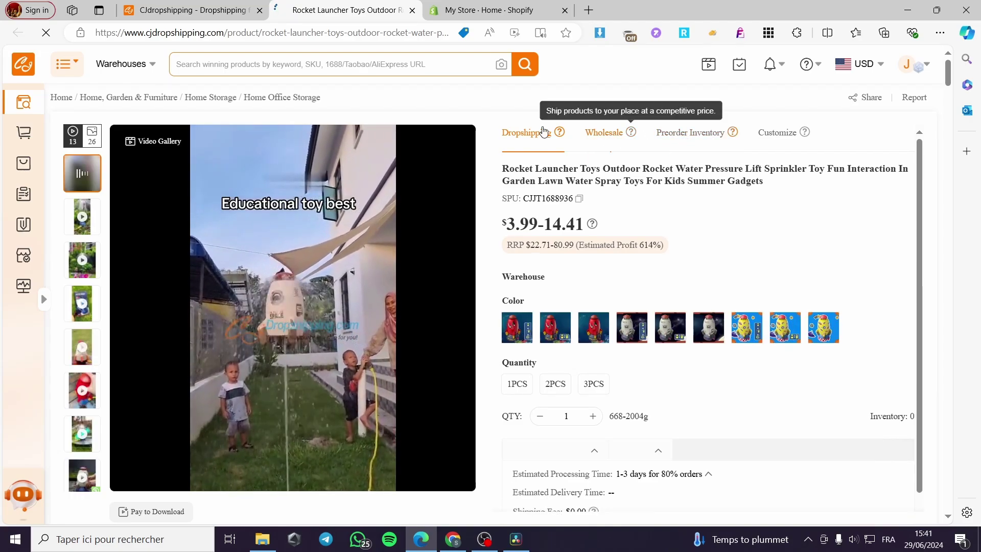
{"action": "scroll", "coordinate": [588, 327], "scroll_direction": "down", "scroll_amount": 2}
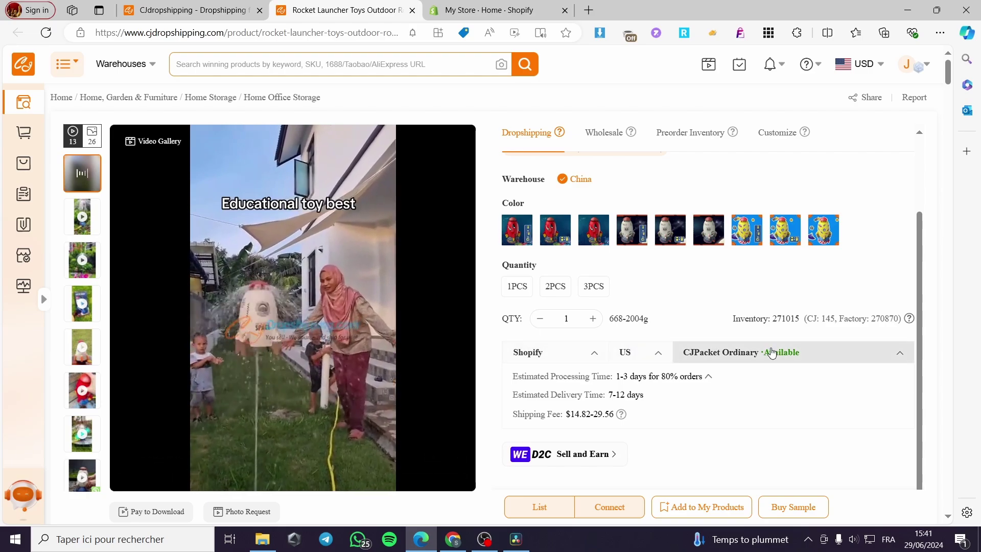
{"action": "left_click", "coordinate": [690, 510]}
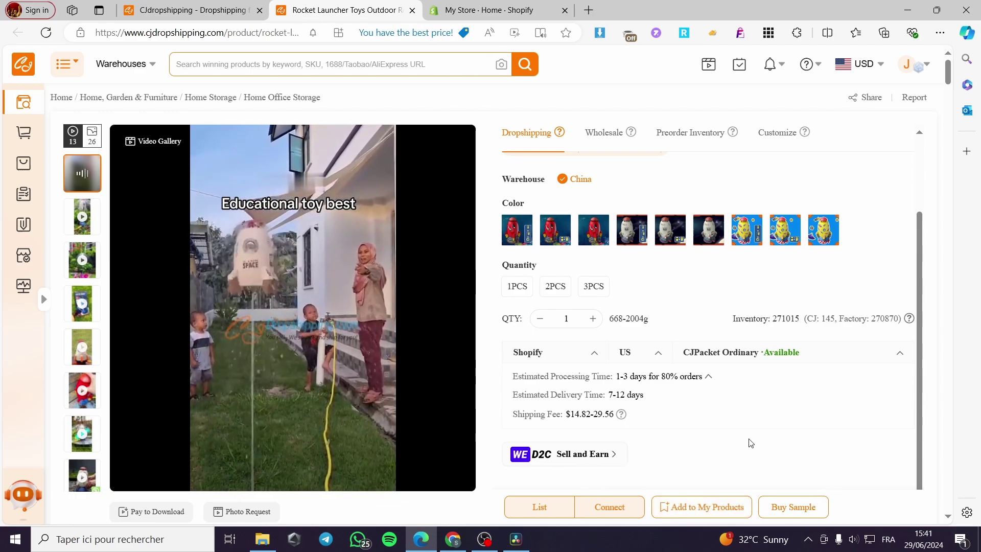
{"action": "left_click", "coordinate": [692, 509]}
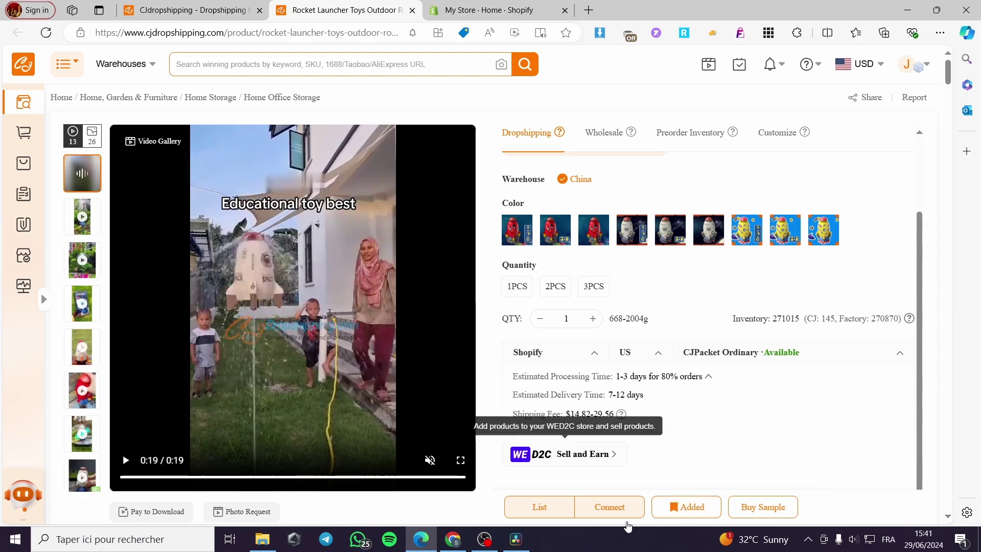
{"action": "mouse_move", "coordinate": [24, 169]}
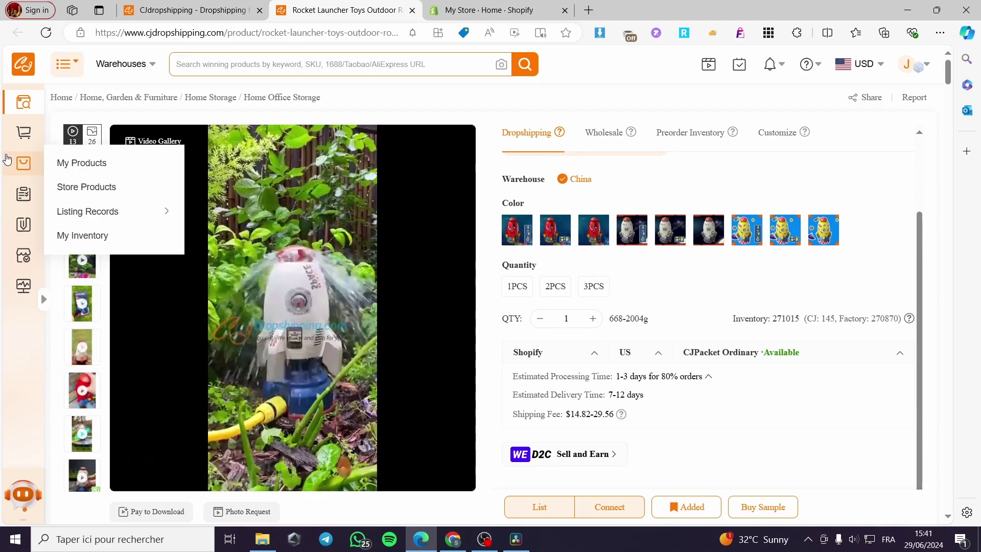
Step: From My Products, start listing the rocket launcher toy to the Shopify store
{"action": "left_click", "coordinate": [103, 163]}
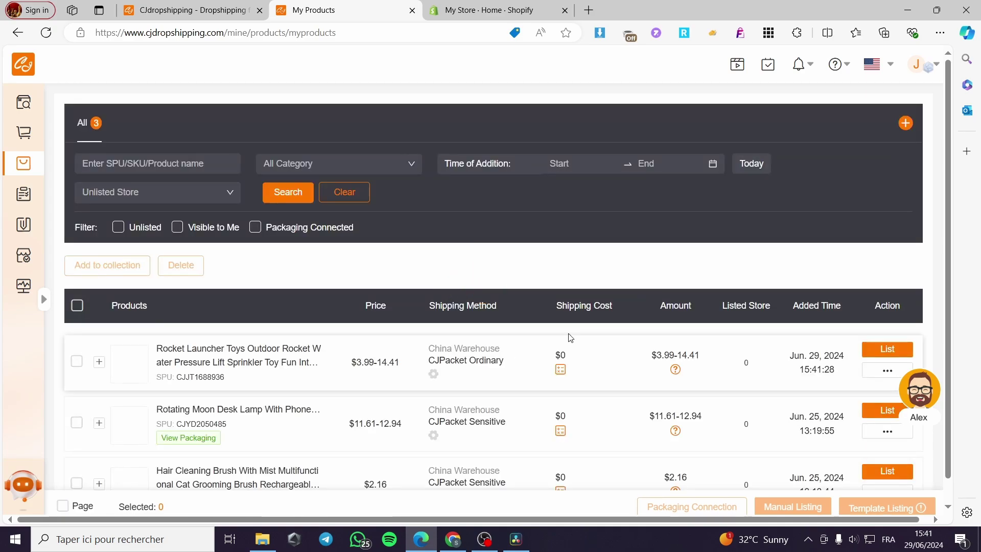
{"action": "scroll", "coordinate": [224, 297], "scroll_direction": "down", "scroll_amount": 1}
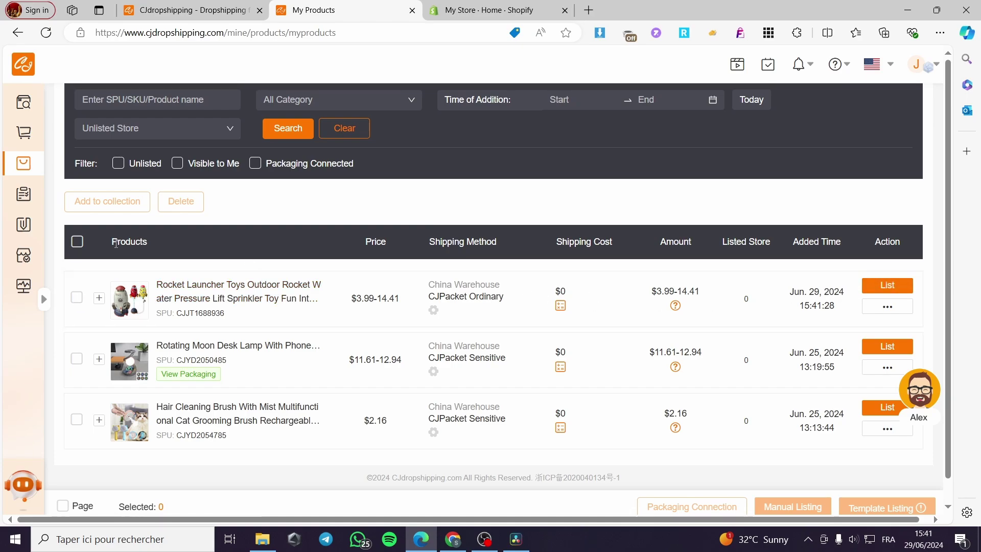
{"action": "left_click", "coordinate": [887, 284]}
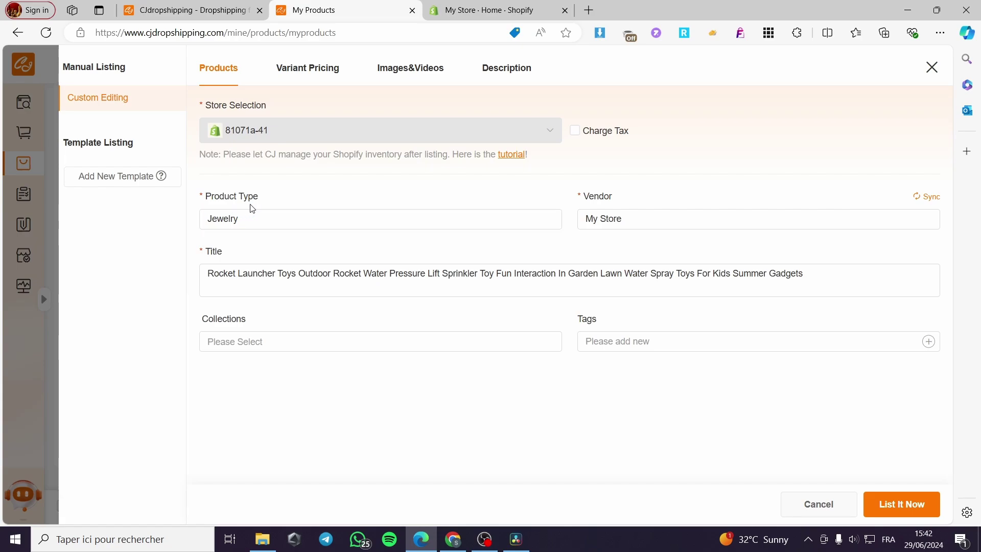
Step: Add 'toys' as the Product Type, keep My Store as Vendor, then go to Variant Pricing
{"action": "left_click", "coordinate": [283, 220]}
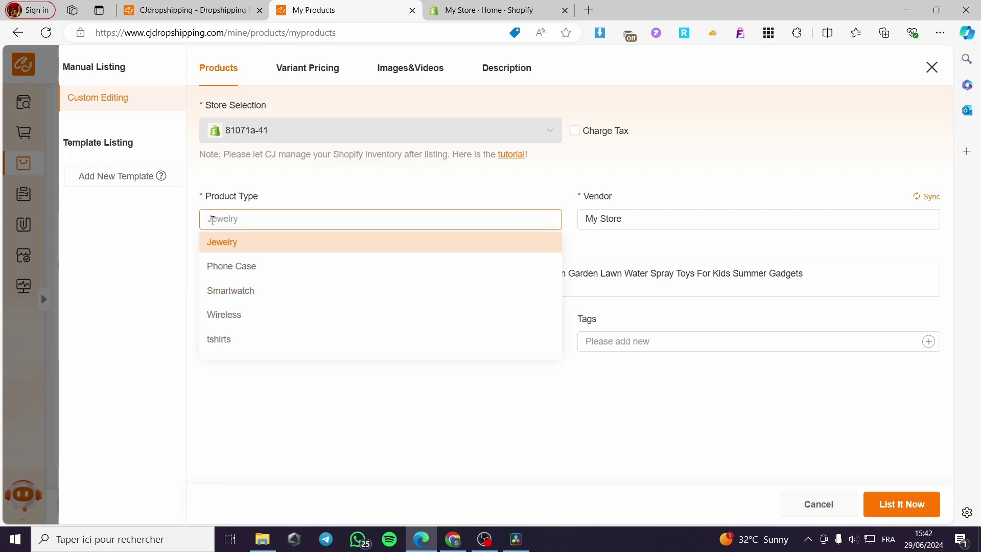
{"action": "type", "text": "toys"}
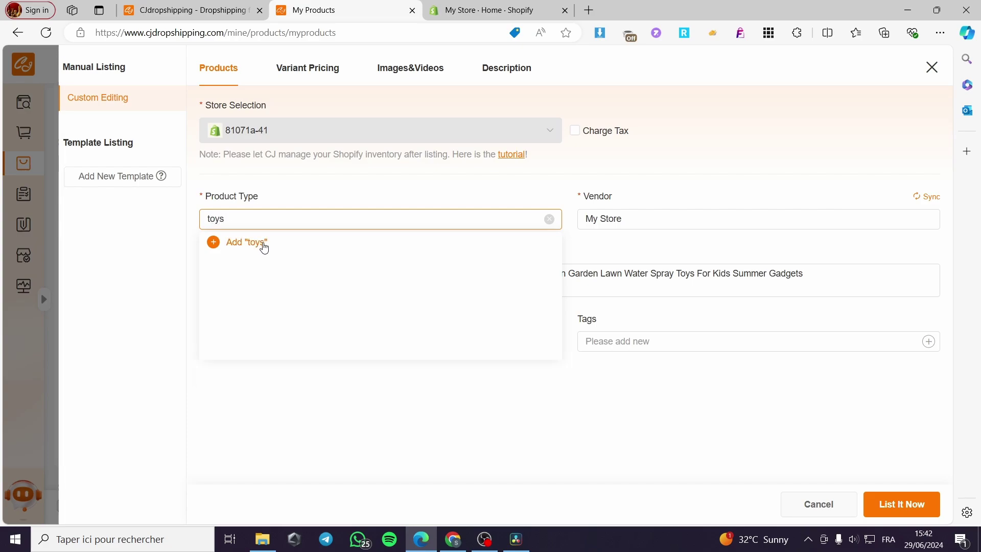
{"action": "left_click", "coordinate": [264, 246]}
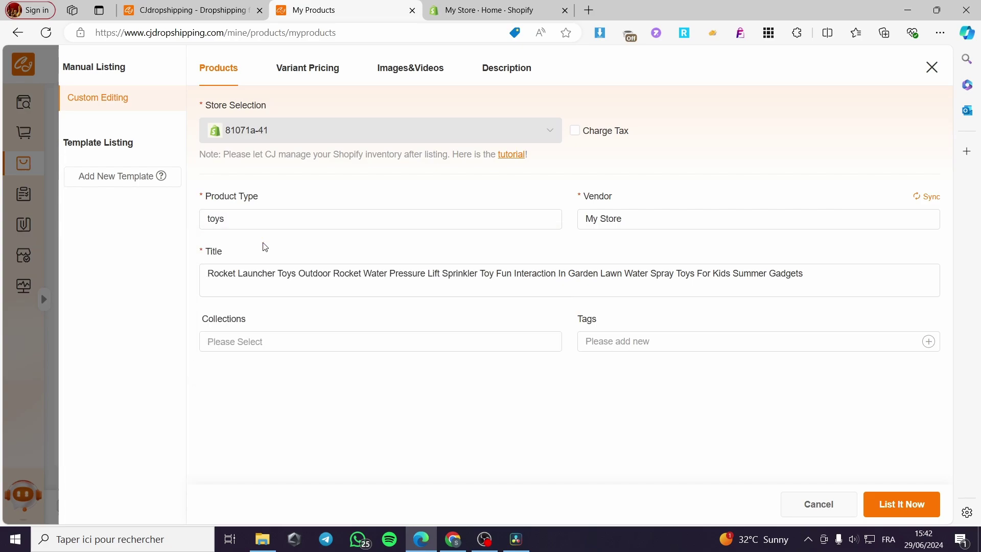
{"action": "left_click", "coordinate": [645, 220]}
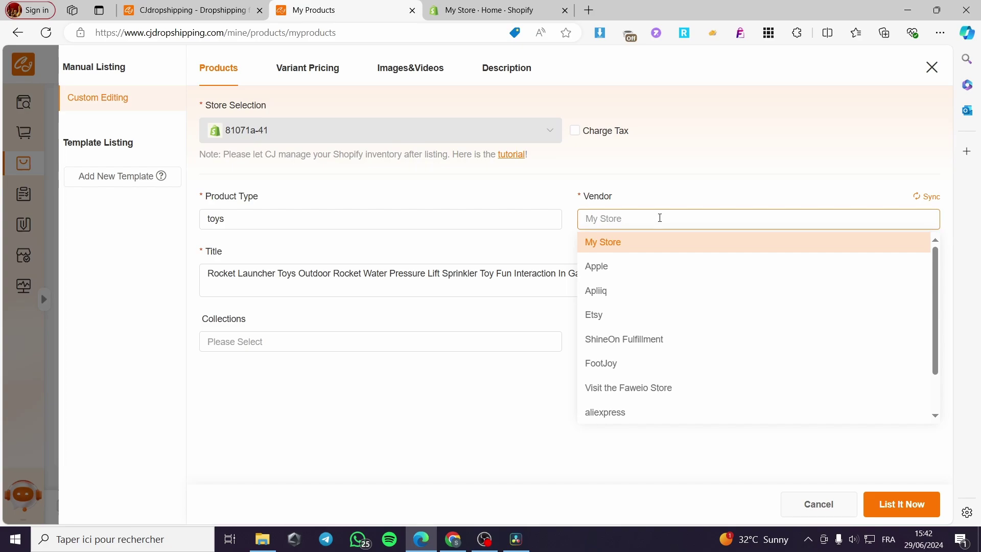
{"action": "left_click", "coordinate": [679, 195]}
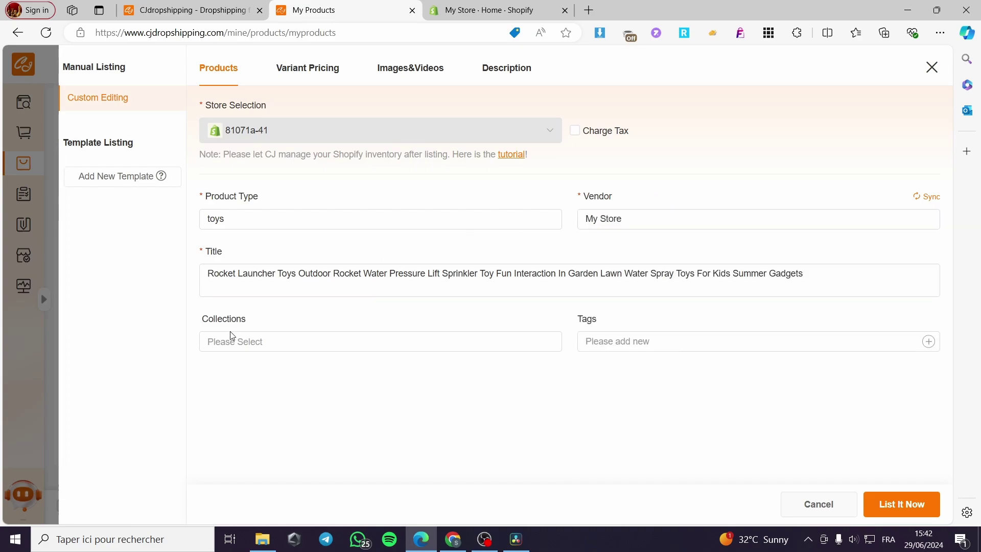
{"action": "left_click", "coordinate": [649, 343]}
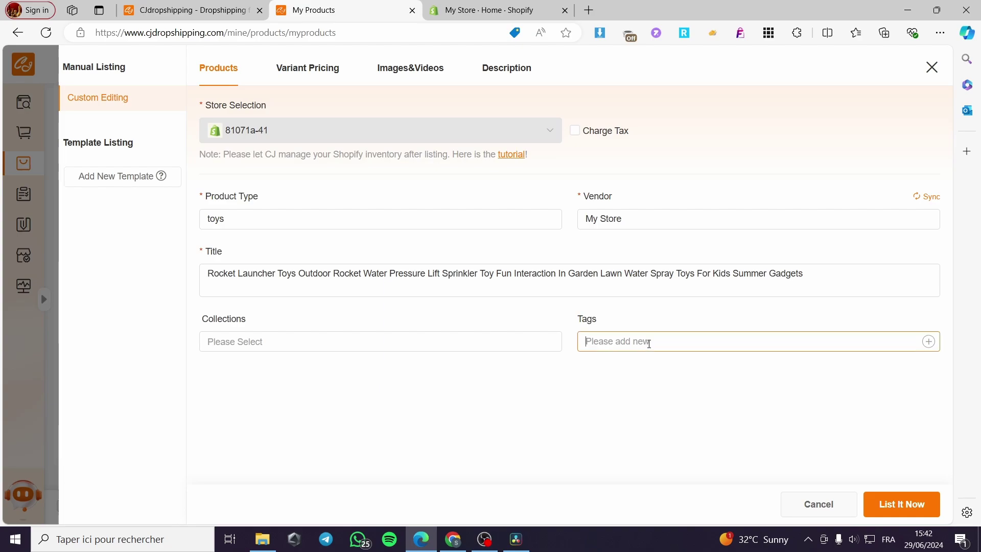
{"action": "left_click", "coordinate": [292, 69]}
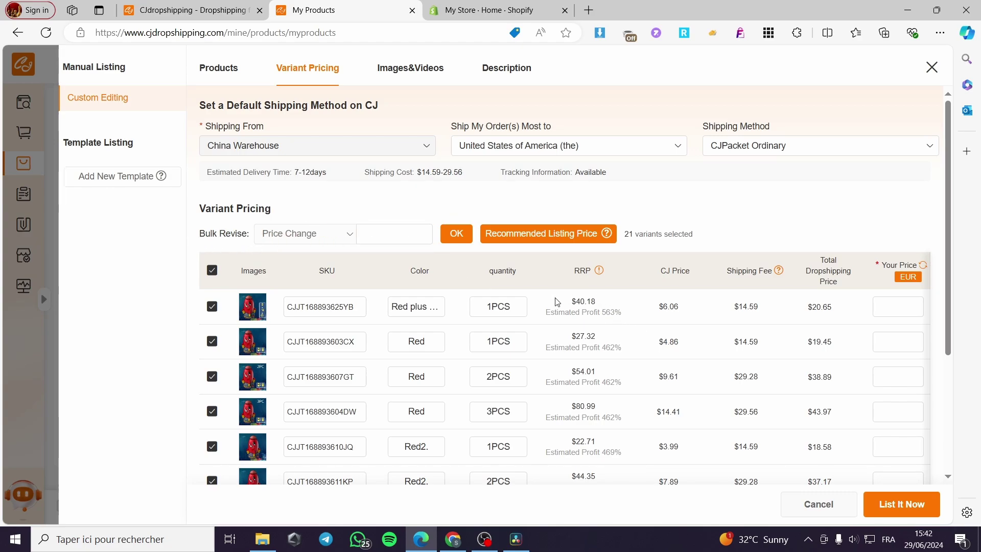
Step: Enter 69.99 in Bulk Revise Price Change and apply it to all 21 variants
{"action": "scroll", "coordinate": [327, 332], "scroll_direction": "down", "scroll_amount": 5}
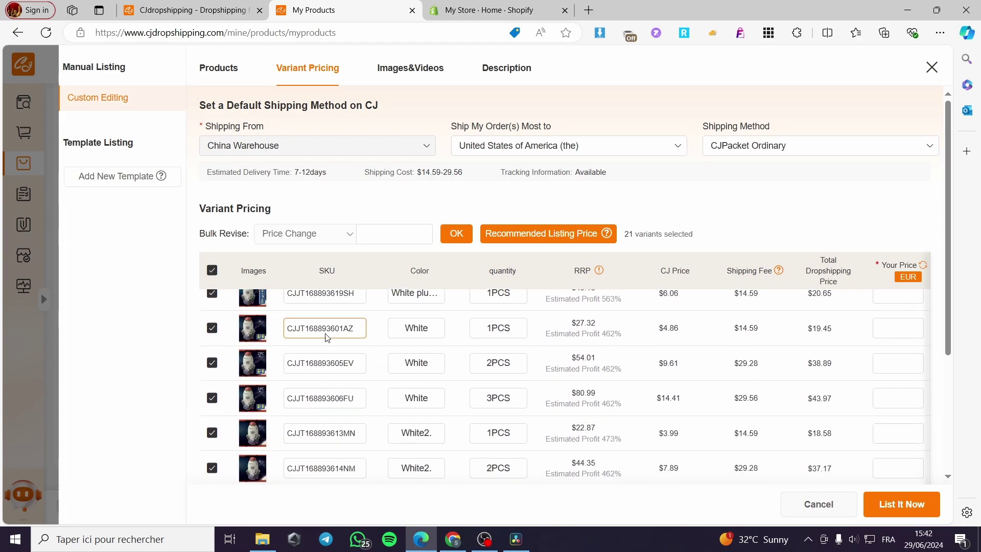
{"action": "scroll", "coordinate": [327, 337], "scroll_direction": "down", "scroll_amount": 2}
{"action": "scroll", "coordinate": [327, 342], "scroll_direction": "up", "scroll_amount": 10}
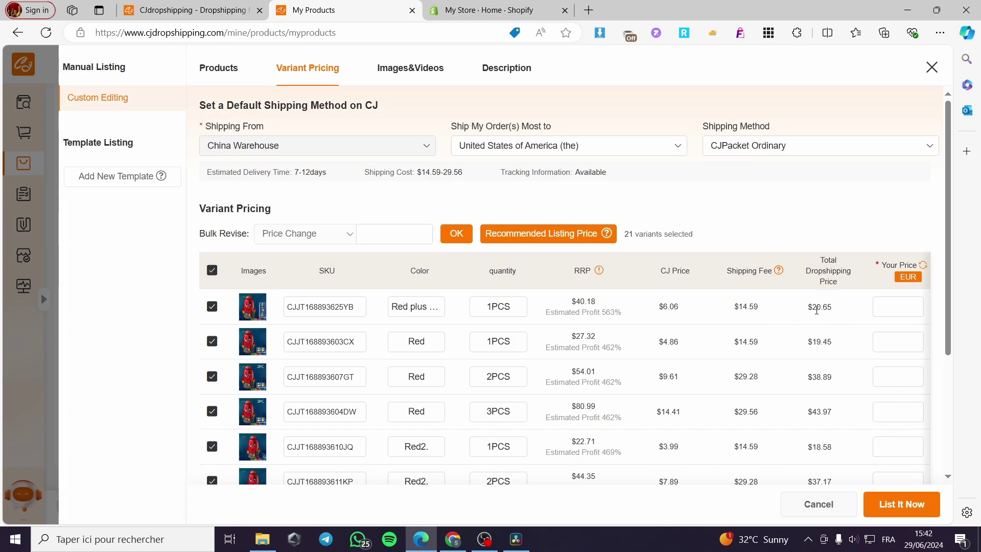
{"action": "left_click", "coordinate": [899, 309]}
{"action": "left_click", "coordinate": [398, 234]}
{"action": "type", "text": "69.99"}
{"action": "left_click", "coordinate": [448, 231]}
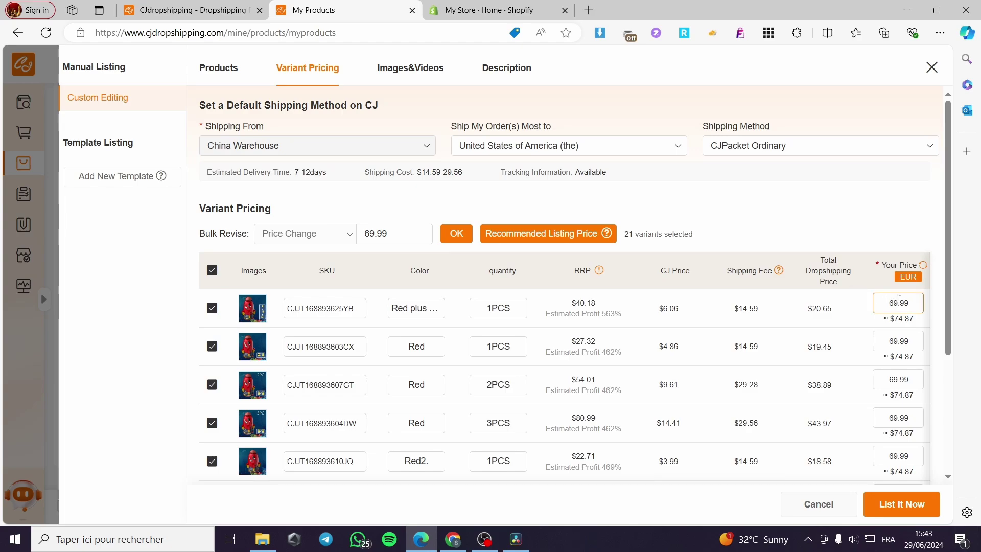
{"action": "scroll", "coordinate": [838, 414], "scroll_direction": "down", "scroll_amount": 5}
Step: Look through the rocket launcher's pictures in the Images&Videos grid
{"action": "scroll", "coordinate": [604, 341], "scroll_direction": "up", "scroll_amount": 5}
{"action": "left_click", "coordinate": [422, 72]}
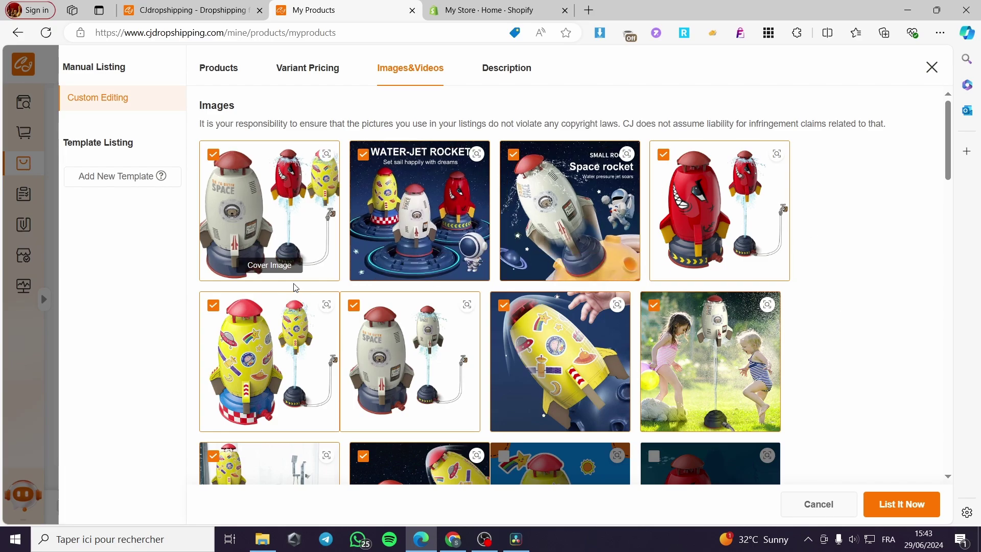
{"action": "mouse_move", "coordinate": [683, 353]}
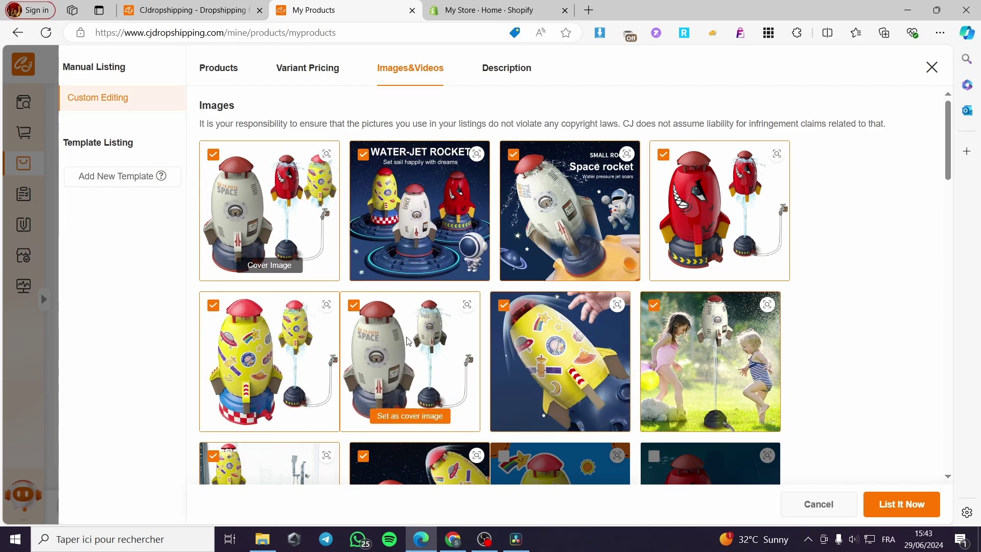
{"action": "scroll", "coordinate": [407, 341], "scroll_direction": "down", "scroll_amount": 6}
{"action": "scroll", "coordinate": [479, 431], "scroll_direction": "up", "scroll_amount": 3}
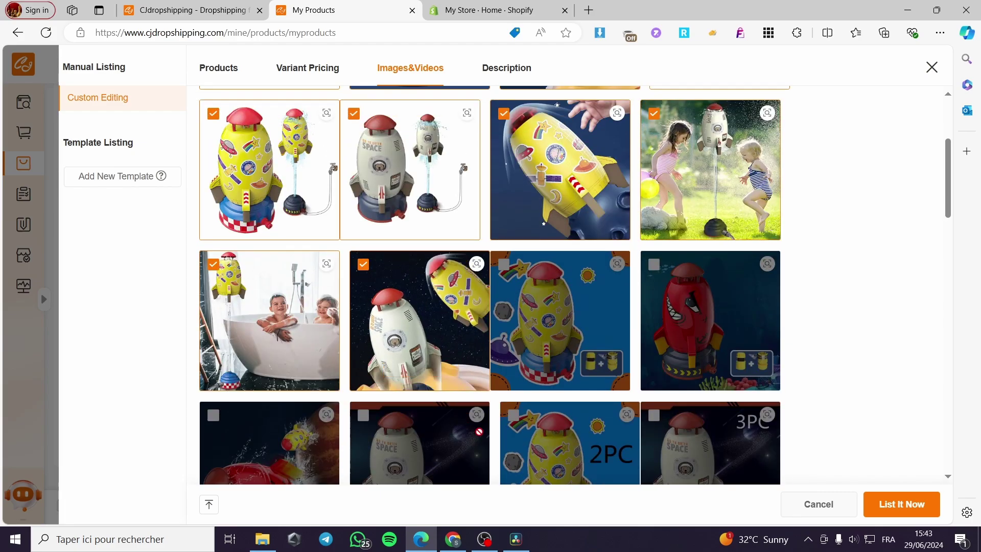
{"action": "scroll", "coordinate": [352, 415], "scroll_direction": "up", "scroll_amount": 5}
Step: Read through the Overview, Product Details, 14.8x29x14.8cm size info and variant images
{"action": "left_click", "coordinate": [512, 69]}
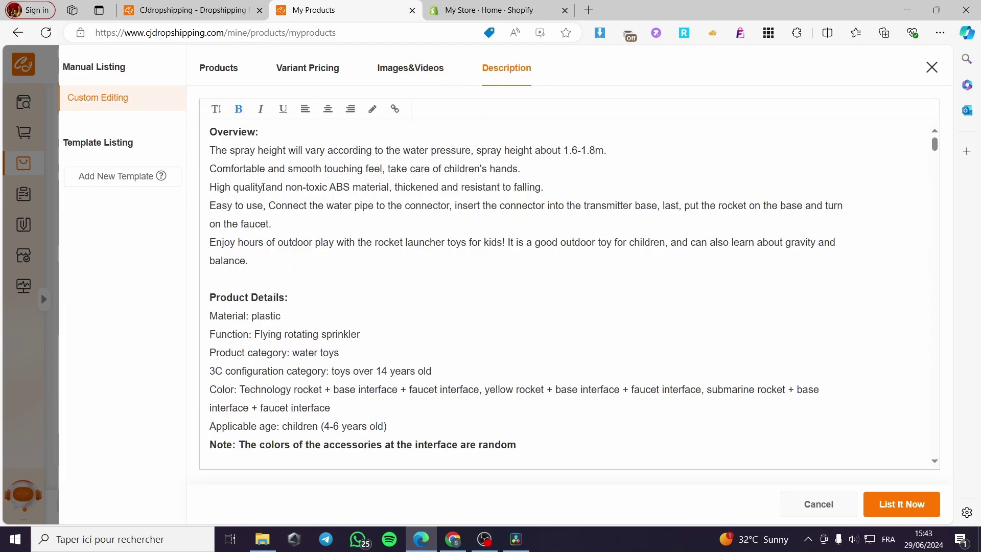
{"action": "scroll", "coordinate": [299, 225], "scroll_direction": "down", "scroll_amount": 1}
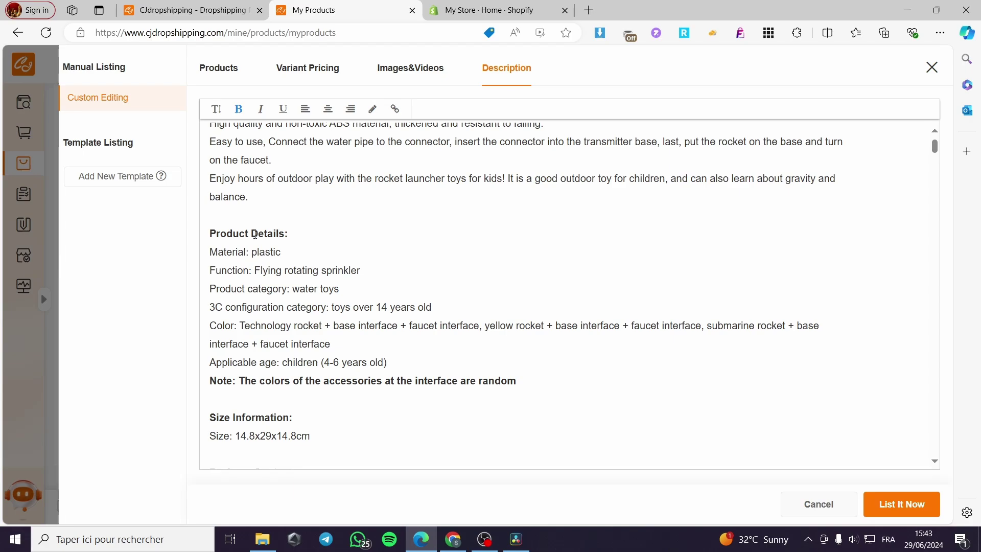
{"action": "scroll", "coordinate": [372, 250], "scroll_direction": "down", "scroll_amount": 12}
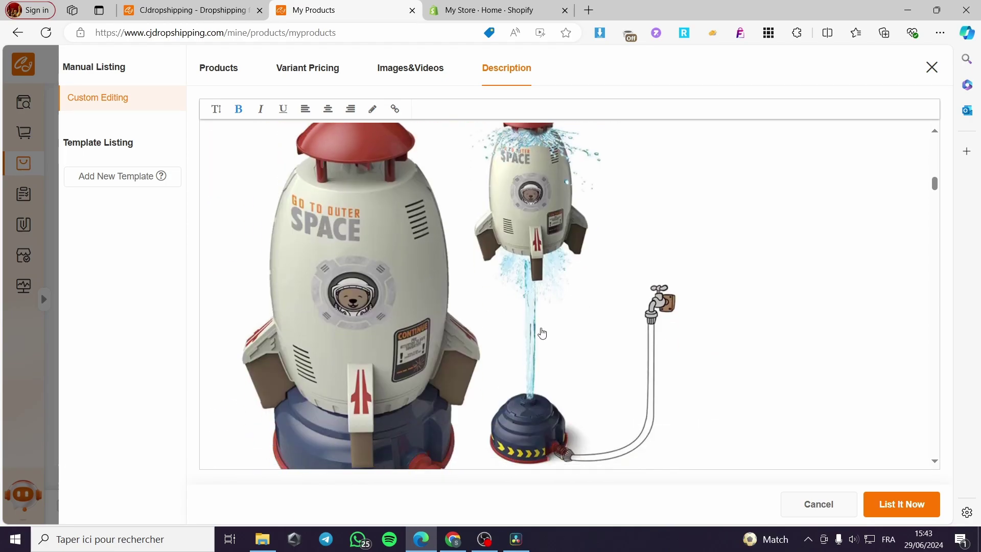
{"action": "scroll", "coordinate": [379, 346], "scroll_direction": "down", "scroll_amount": 1}
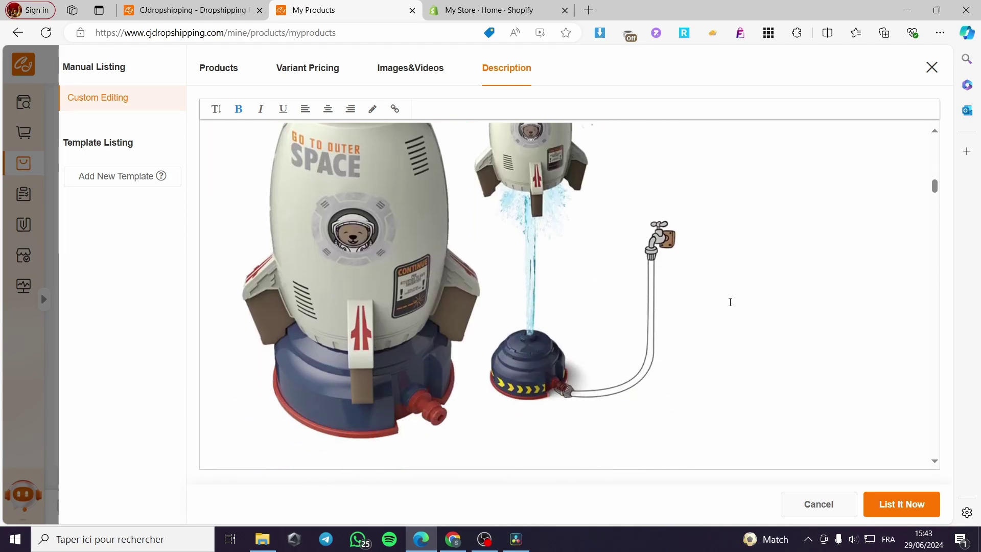
{"action": "scroll", "coordinate": [665, 309], "scroll_direction": "down", "scroll_amount": 5}
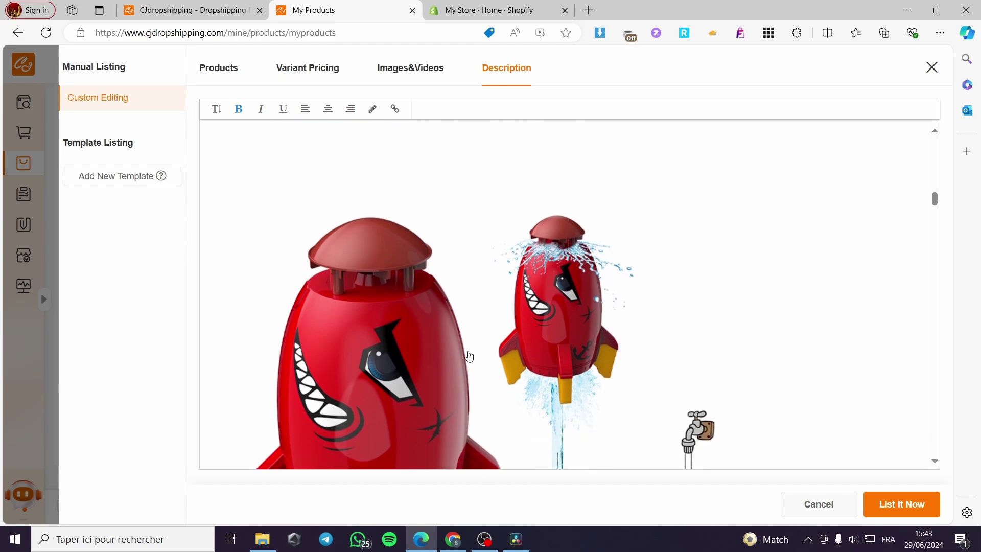
{"action": "scroll", "coordinate": [466, 354], "scroll_direction": "up", "scroll_amount": 1}
{"action": "scroll", "coordinate": [508, 368], "scroll_direction": "up", "scroll_amount": 5}
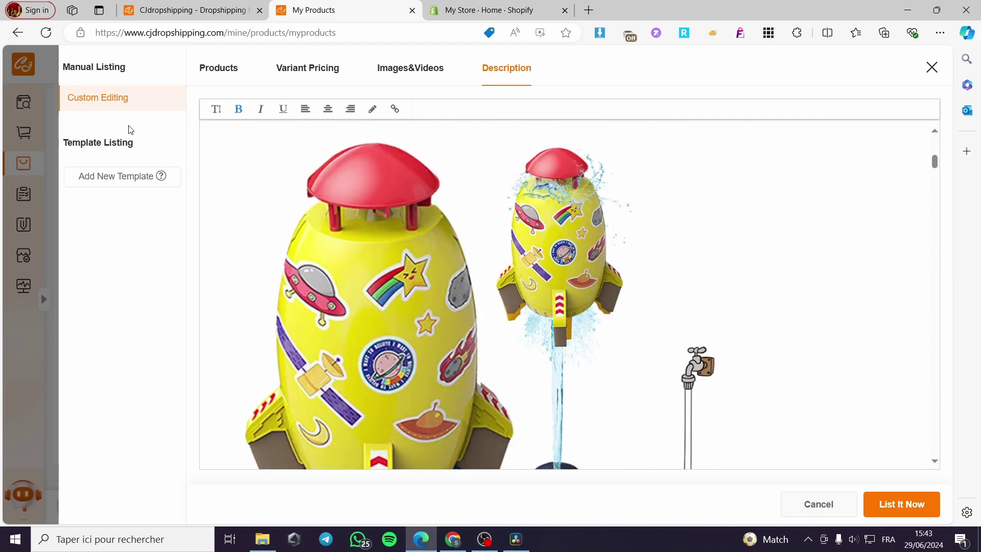
{"action": "scroll", "coordinate": [749, 352], "scroll_direction": "up", "scroll_amount": 3}
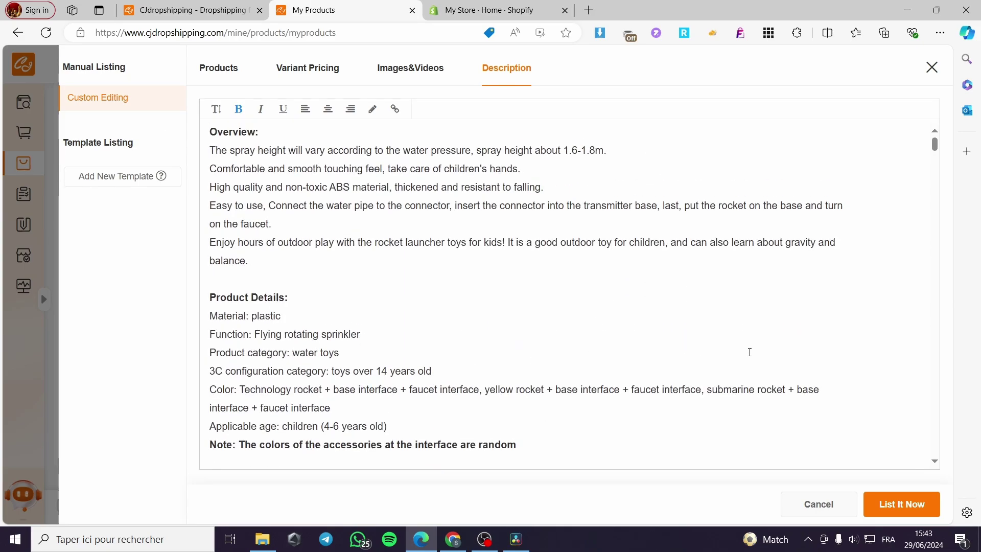
Step: Publish the rocket launcher listing to Shopify at 69.99 EUR and check the Shopify admin
{"action": "left_click", "coordinate": [900, 511]}
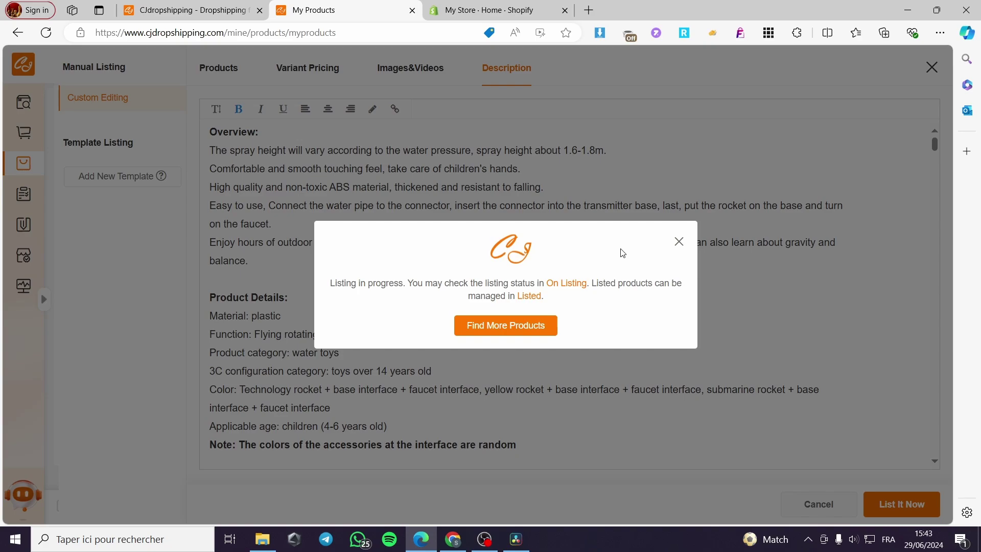
{"action": "left_click", "coordinate": [510, 7]}
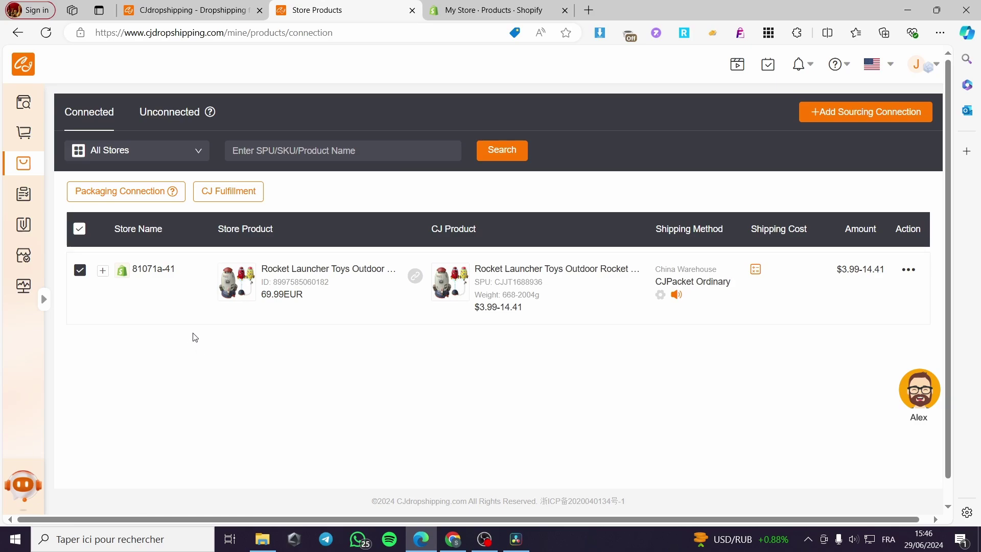
{"action": "mouse_move", "coordinate": [23, 169]}
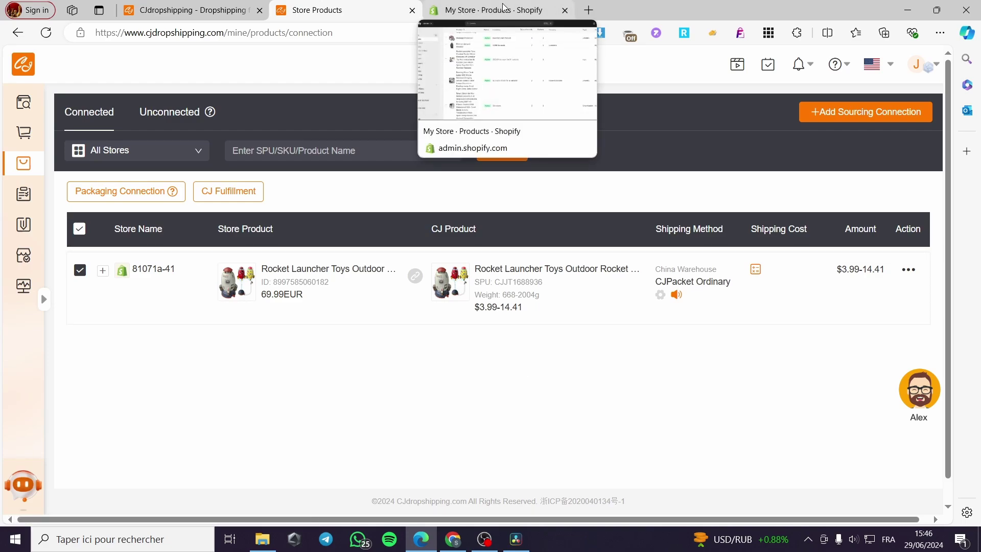
Step: Go to the Shopify Products list and scroll down to the Rocket Launcher Toys product
{"action": "left_click", "coordinate": [475, 12]}
{"action": "left_click", "coordinate": [41, 100]}
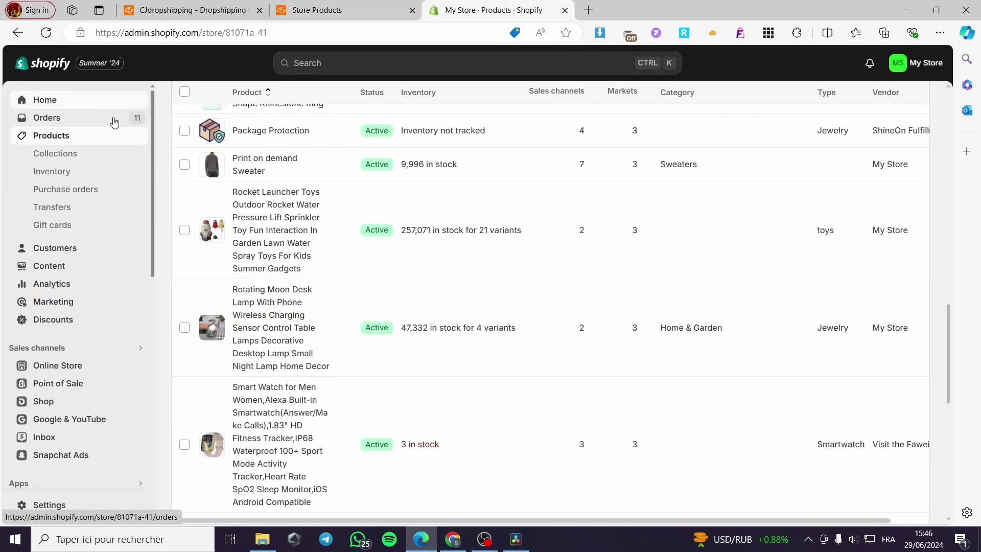
{"action": "left_click", "coordinate": [57, 136]}
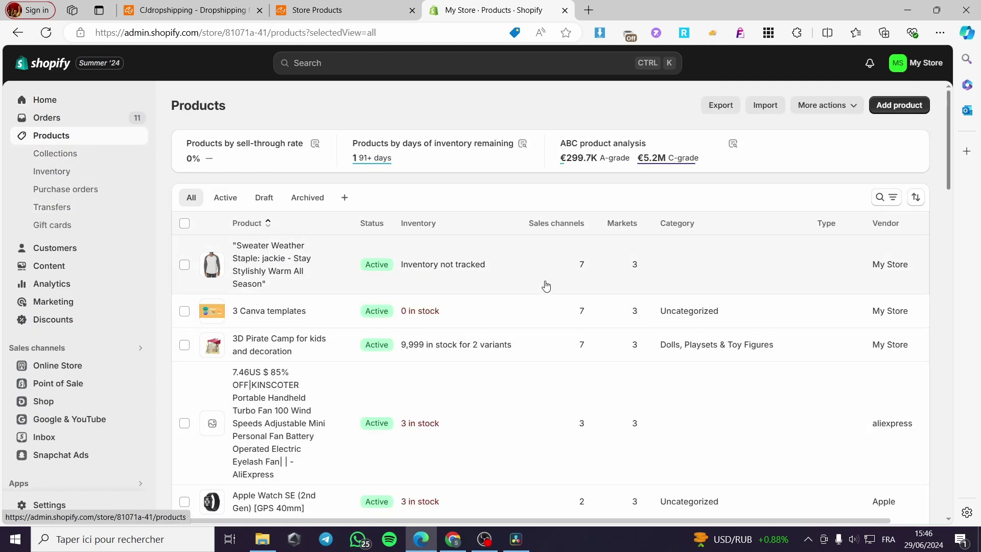
{"action": "scroll", "coordinate": [500, 290], "scroll_direction": "down", "scroll_amount": 3}
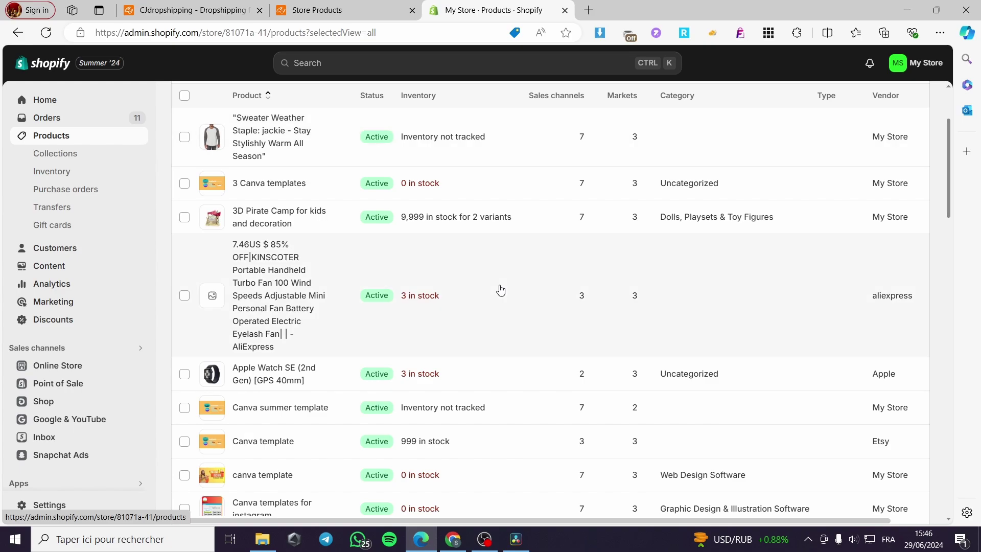
{"action": "scroll", "coordinate": [500, 291], "scroll_direction": "down", "scroll_amount": 15}
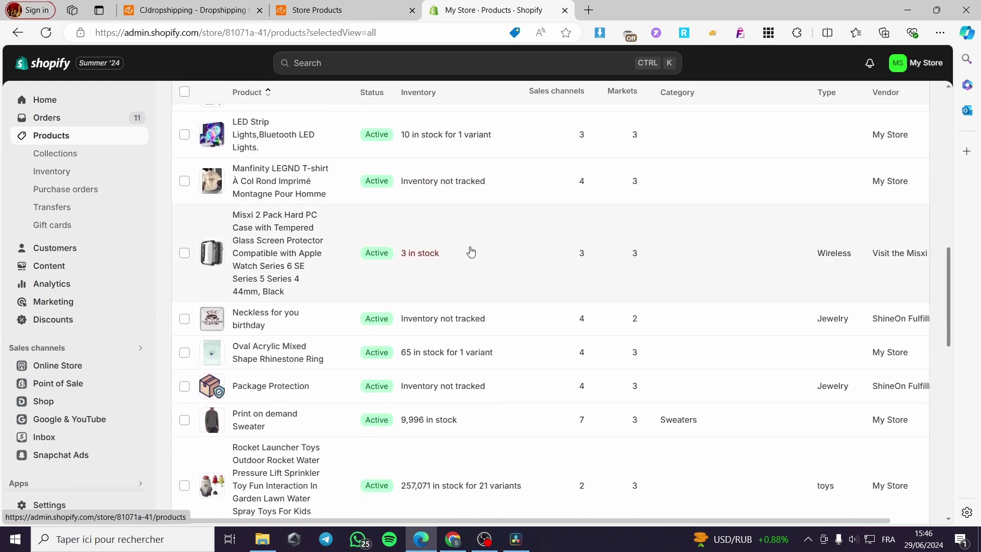
{"action": "scroll", "coordinate": [470, 251], "scroll_direction": "down", "scroll_amount": 3}
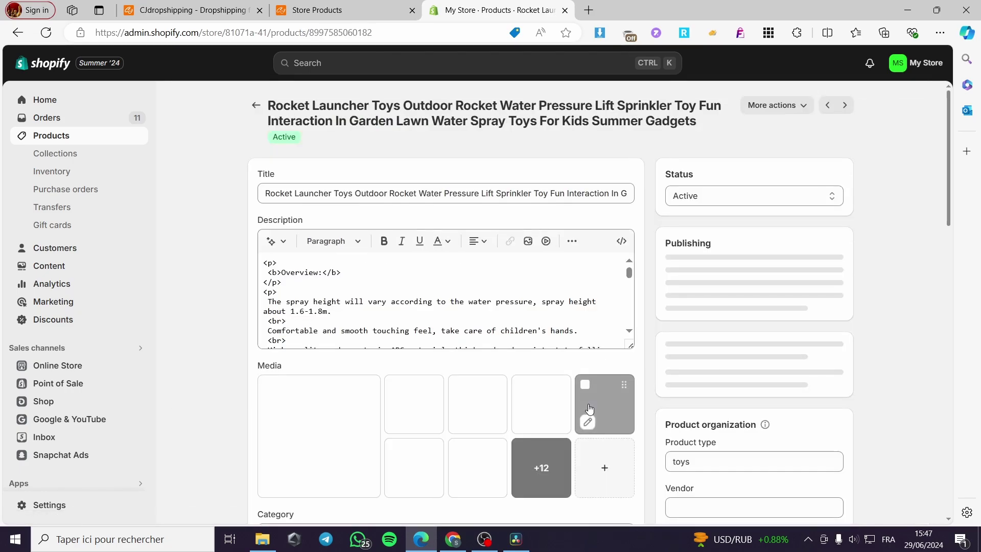
{"action": "scroll", "coordinate": [508, 410], "scroll_direction": "down", "scroll_amount": 4}
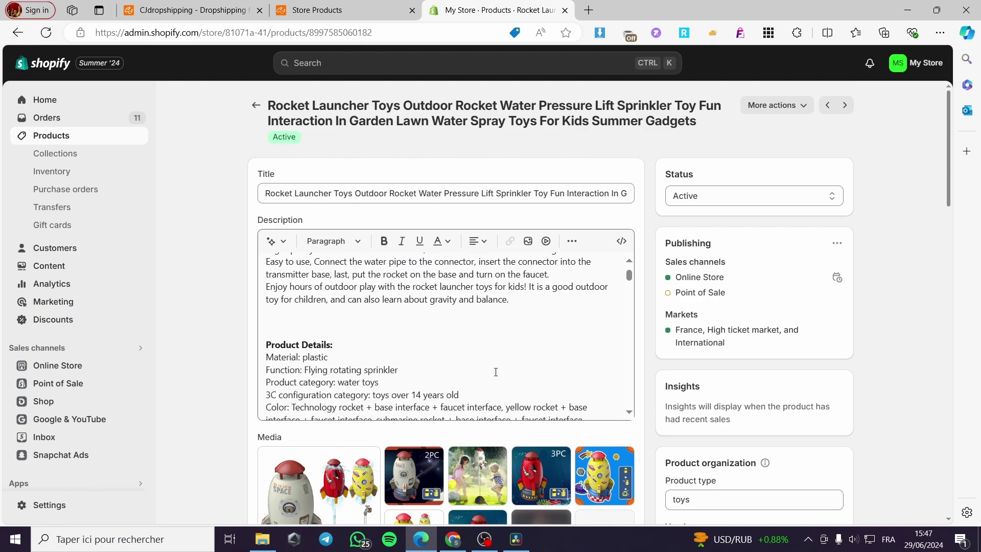
{"action": "scroll", "coordinate": [508, 409], "scroll_direction": "down", "scroll_amount": 8}
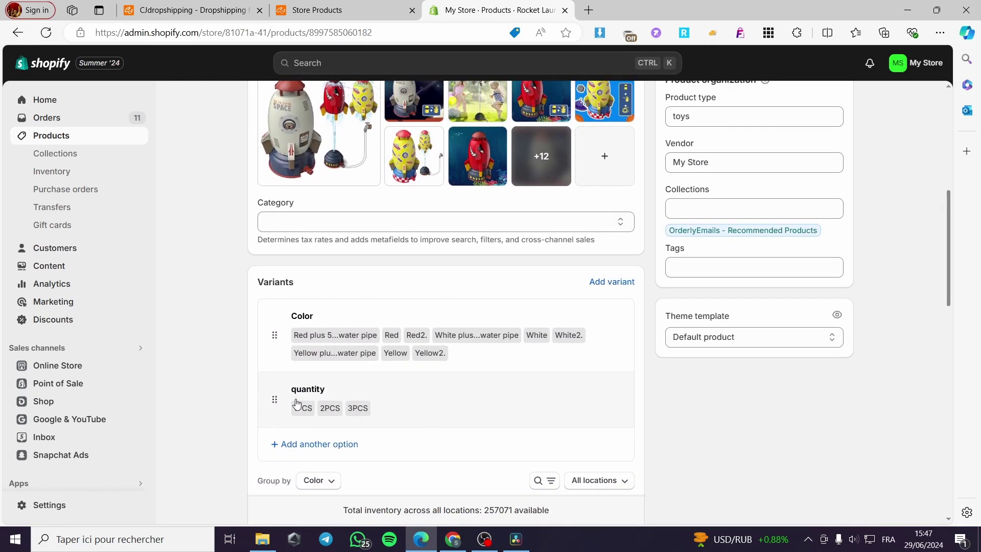
{"action": "scroll", "coordinate": [375, 328], "scroll_direction": "down", "scroll_amount": 4}
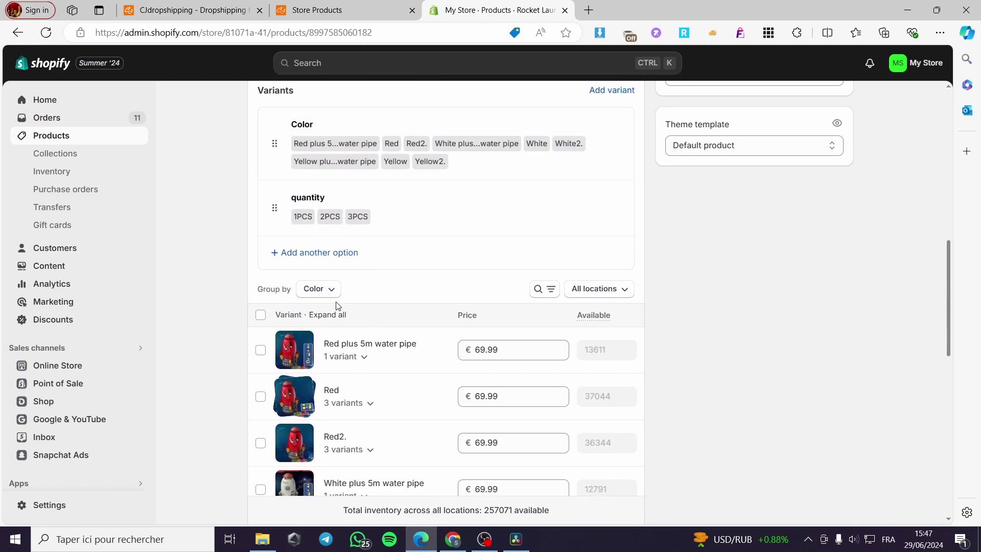
{"action": "scroll", "coordinate": [400, 257], "scroll_direction": "down", "scroll_amount": 9}
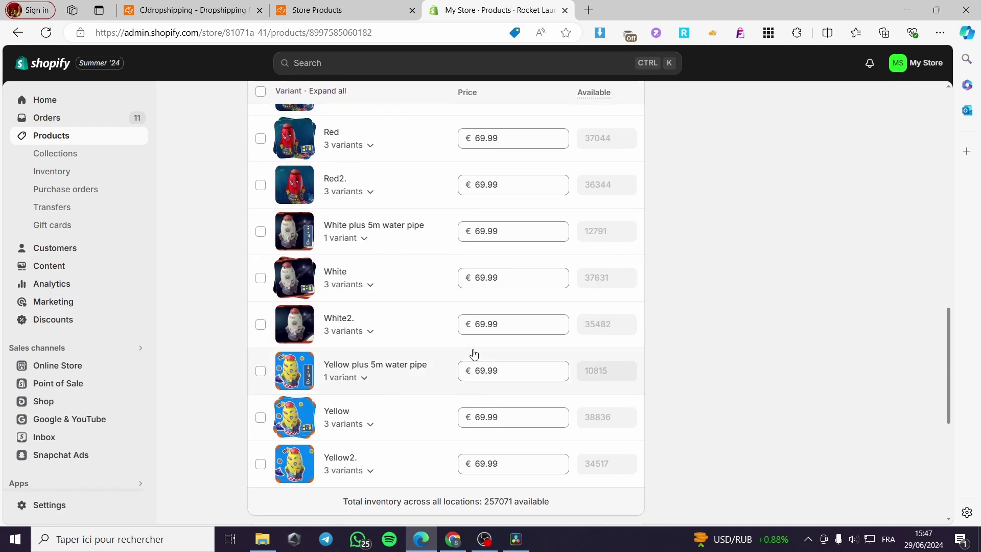
{"action": "scroll", "coordinate": [481, 366], "scroll_direction": "up", "scroll_amount": 20}
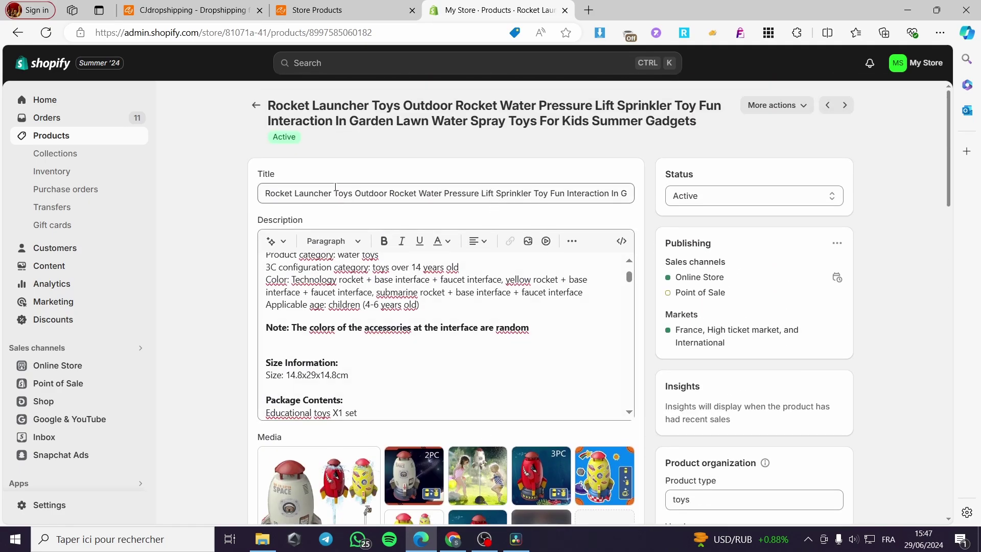
Step: Delete 'Rocket Water' and all title text after 'Sprinkler', then save the product
{"action": "left_click_drag", "start_coordinate": [265, 193], "coordinate": [238, 175]}
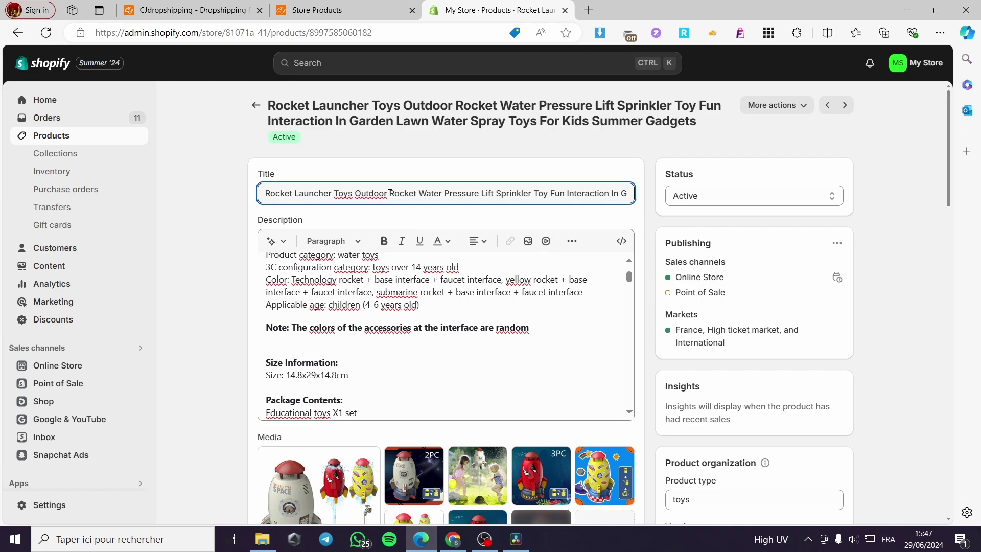
{"action": "left_click_drag", "start_coordinate": [391, 192], "coordinate": [441, 195]}
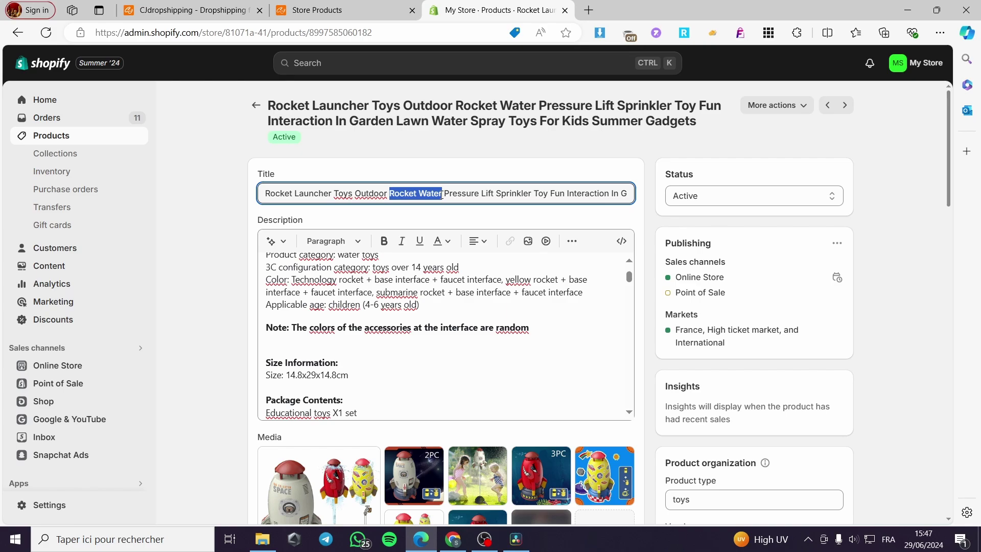
{"action": "key", "text": "BackSpace"}
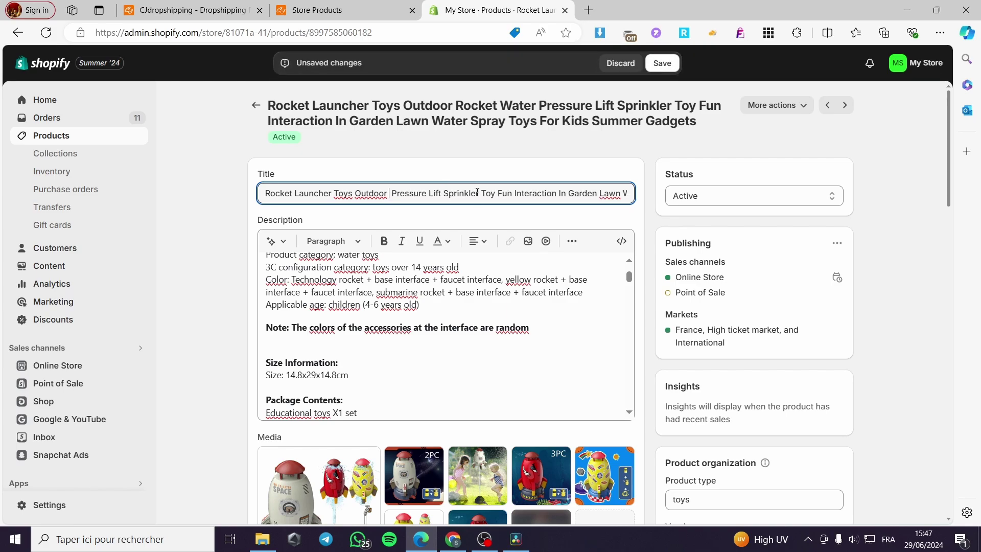
{"action": "left_click_drag", "start_coordinate": [481, 192], "coordinate": [666, 206]}
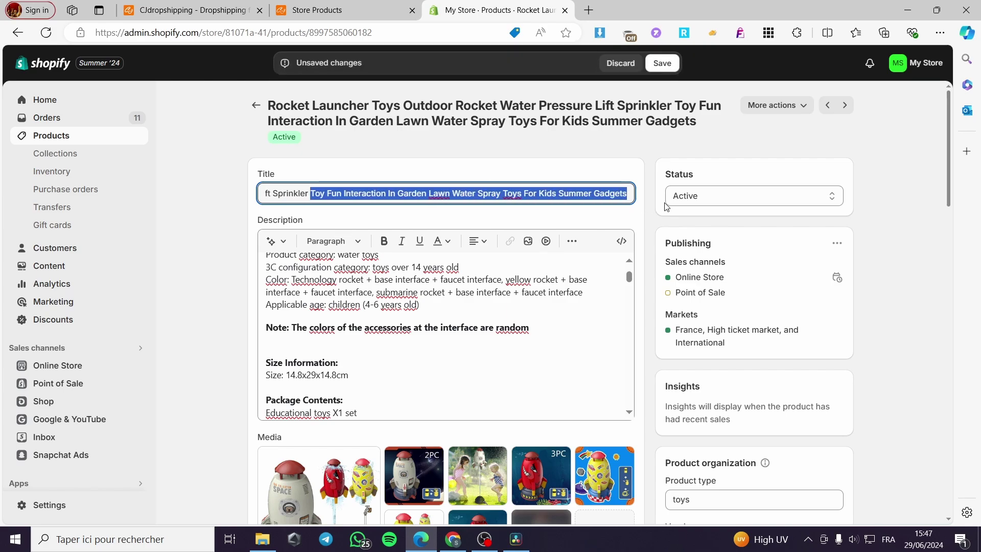
{"action": "key", "text": "BackSpace"}
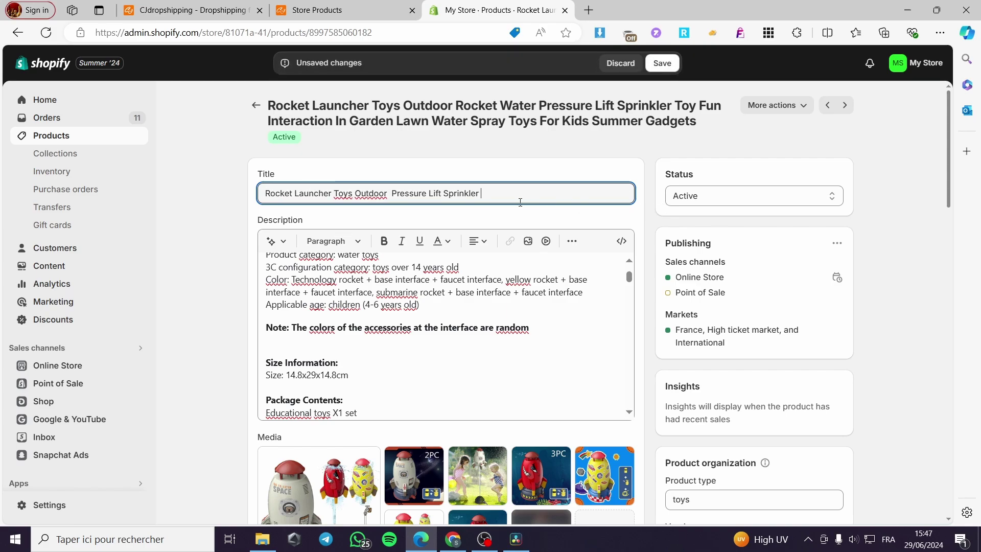
{"action": "left_click", "coordinate": [662, 63]}
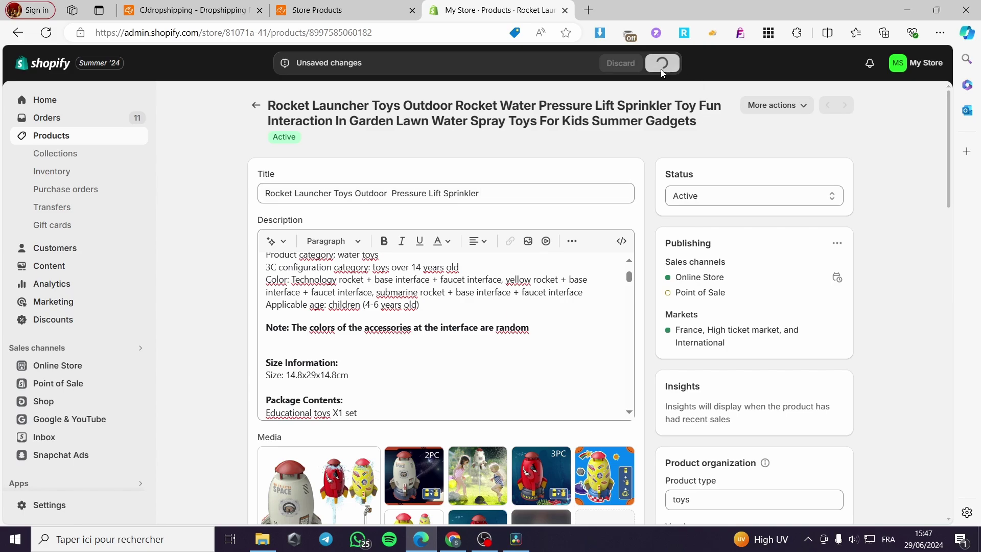
{"action": "left_click", "coordinate": [803, 106]}
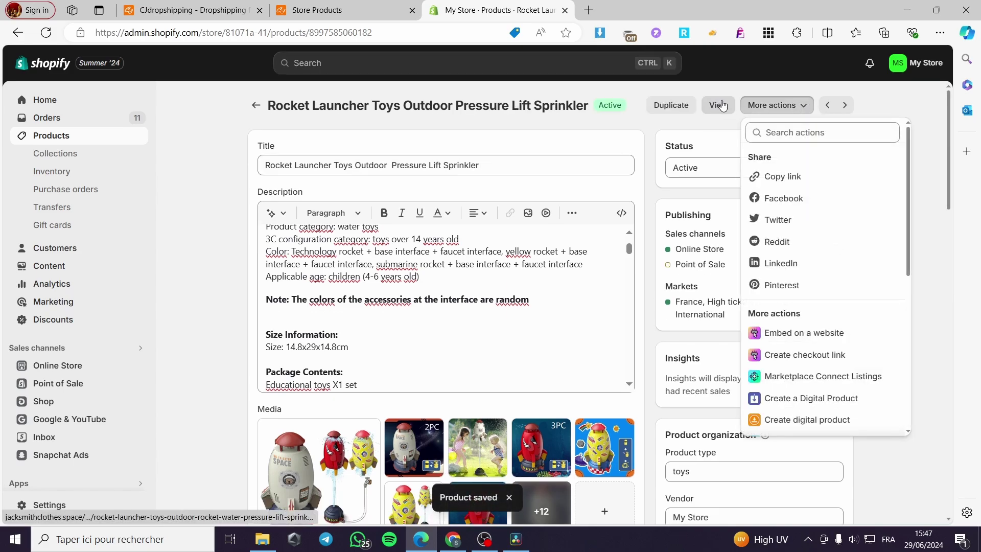
{"action": "left_click", "coordinate": [715, 106]}
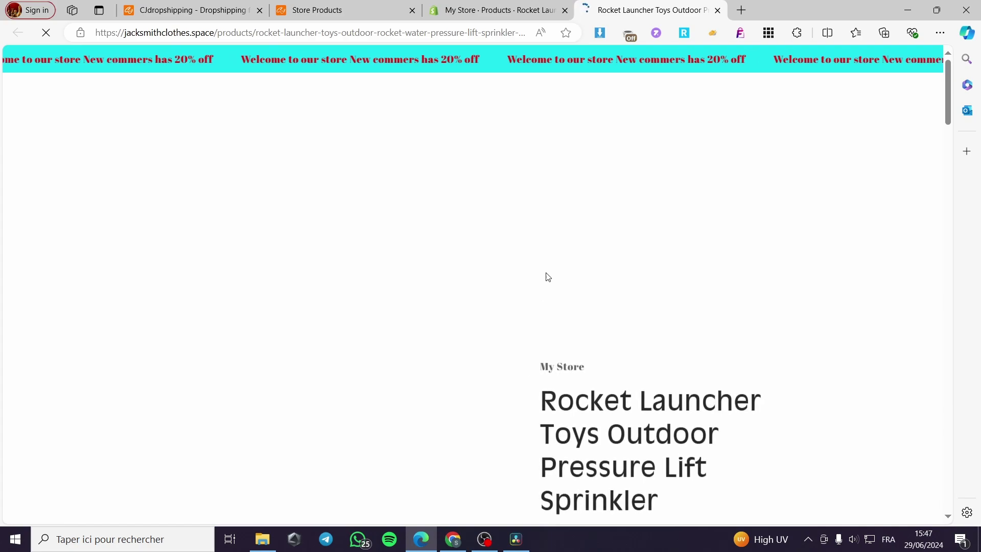
{"action": "scroll", "coordinate": [572, 276], "scroll_direction": "down", "scroll_amount": 3}
{"action": "scroll", "coordinate": [462, 264], "scroll_direction": "down", "scroll_amount": 2}
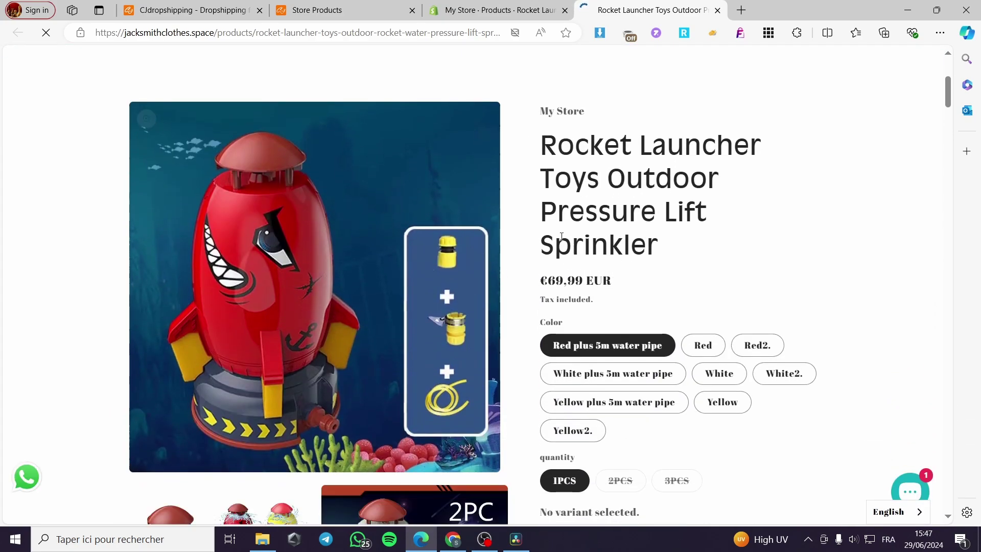
{"action": "scroll", "coordinate": [678, 350], "scroll_direction": "down", "scroll_amount": 1}
{"action": "scroll", "coordinate": [678, 351], "scroll_direction": "down", "scroll_amount": 5}
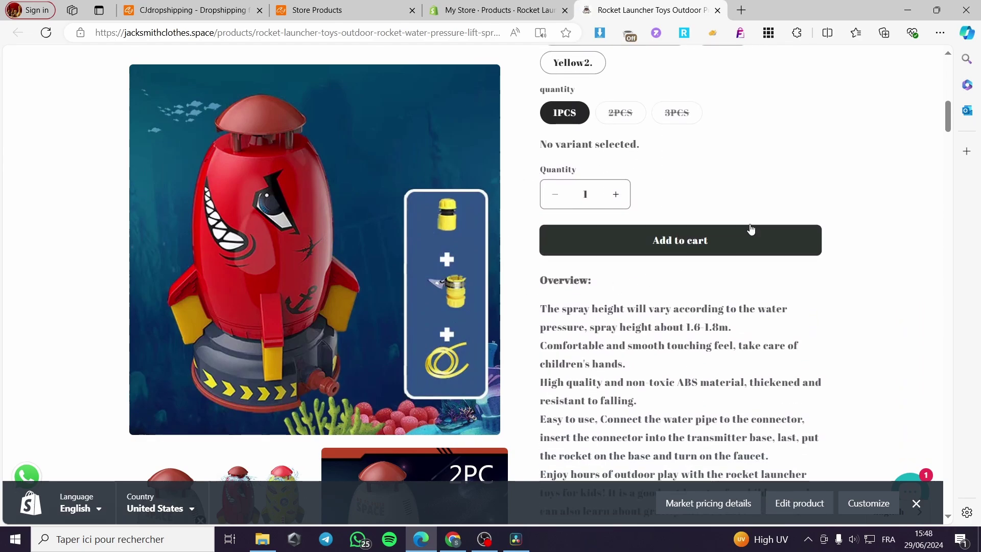
{"action": "scroll", "coordinate": [679, 250], "scroll_direction": "down", "scroll_amount": 3}
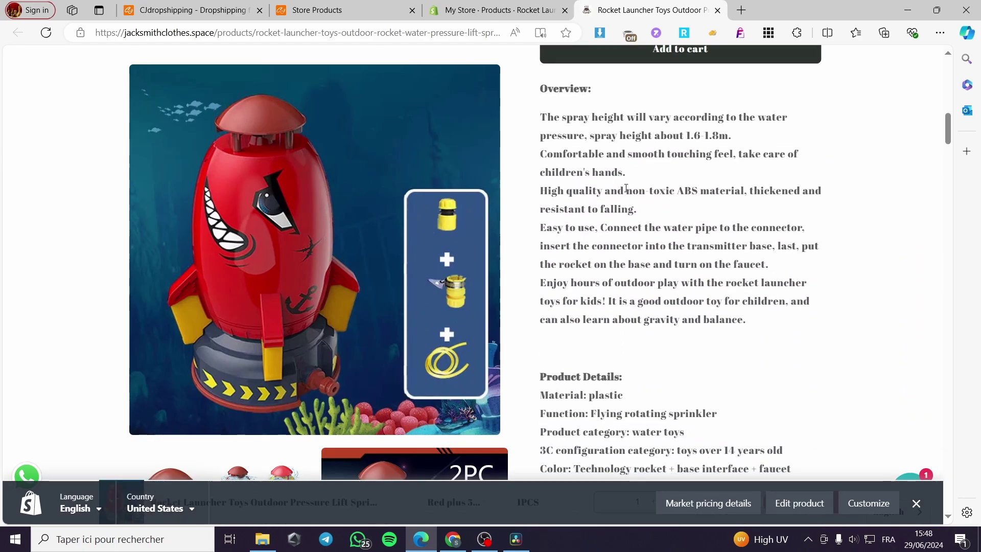
{"action": "scroll", "coordinate": [669, 182], "scroll_direction": "down", "scroll_amount": 7}
{"action": "scroll", "coordinate": [669, 182], "scroll_direction": "down", "scroll_amount": 9}
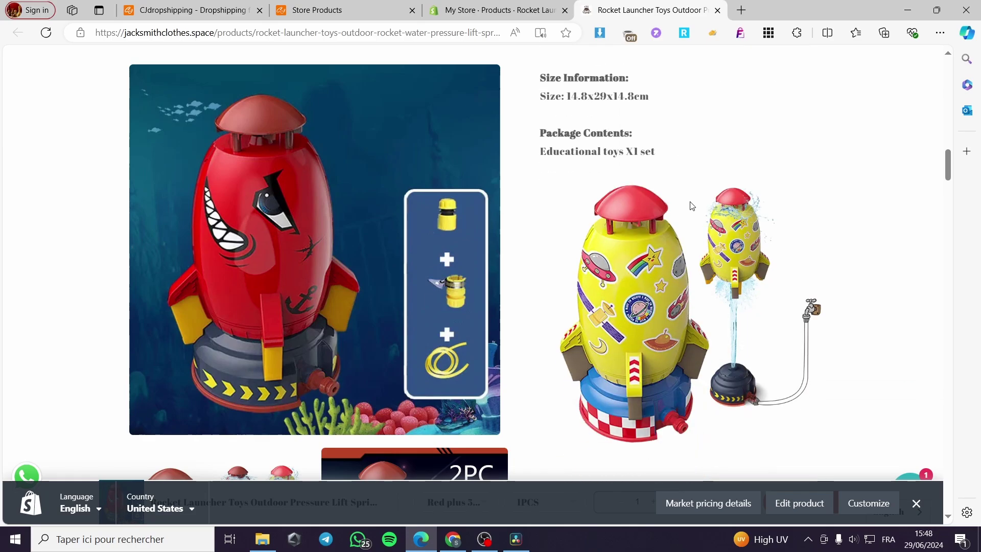
{"action": "scroll", "coordinate": [705, 295], "scroll_direction": "down", "scroll_amount": 10}
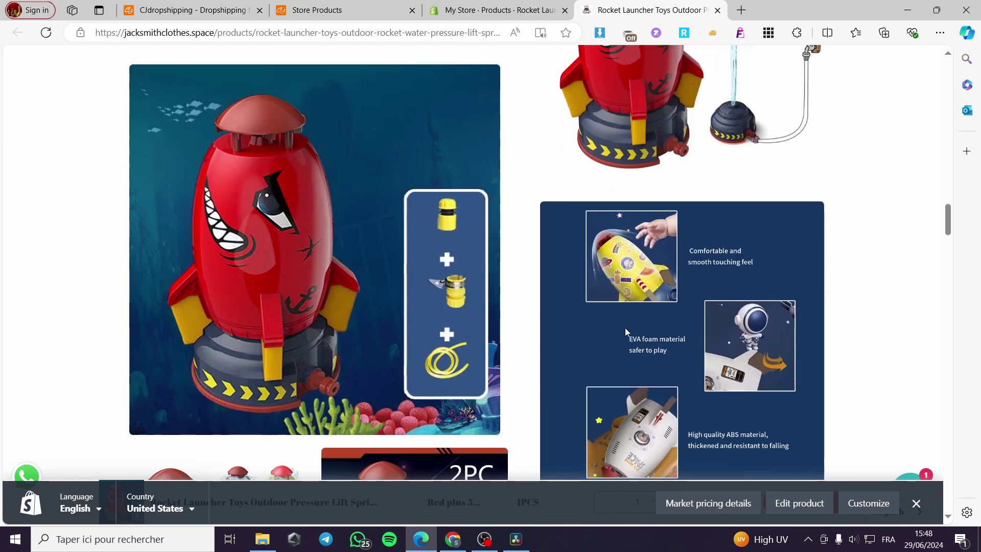
{"action": "scroll", "coordinate": [626, 287], "scroll_direction": "down", "scroll_amount": 5}
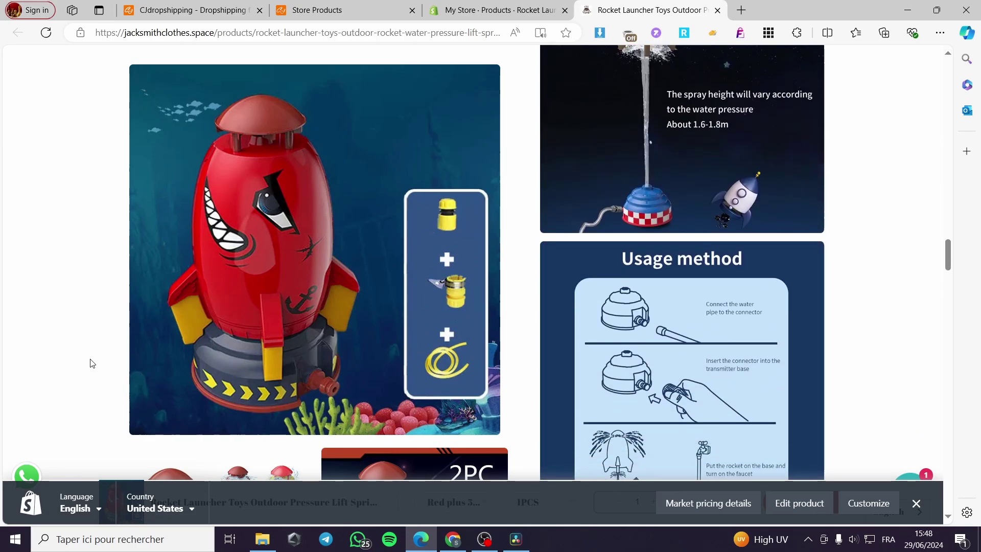
Step: Return to CJ Store Products, where the rocket launcher shows connected at 69.99 EUR
{"action": "left_click", "coordinate": [718, 11]}
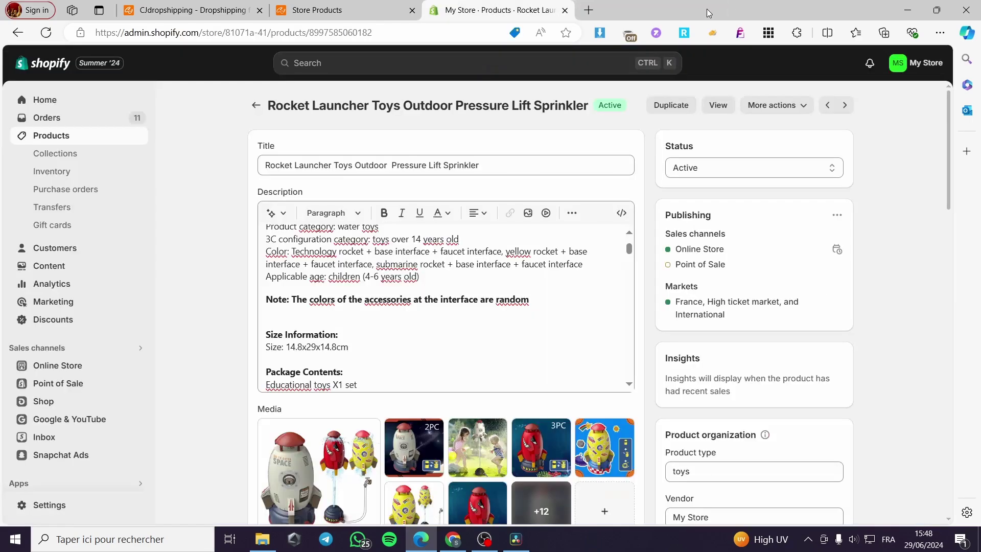
{"action": "left_click", "coordinate": [330, 6]}
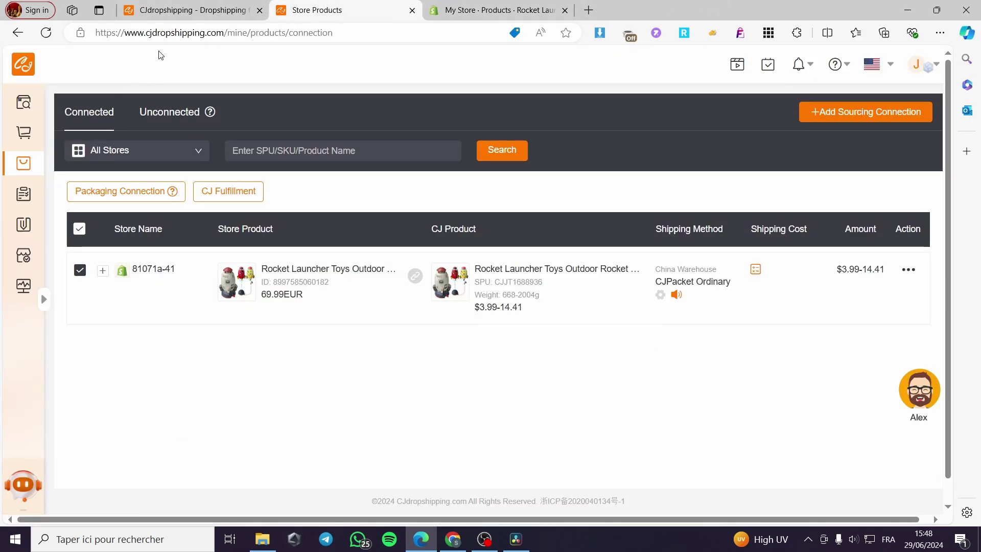
{"action": "mouse_move", "coordinate": [492, 307]}
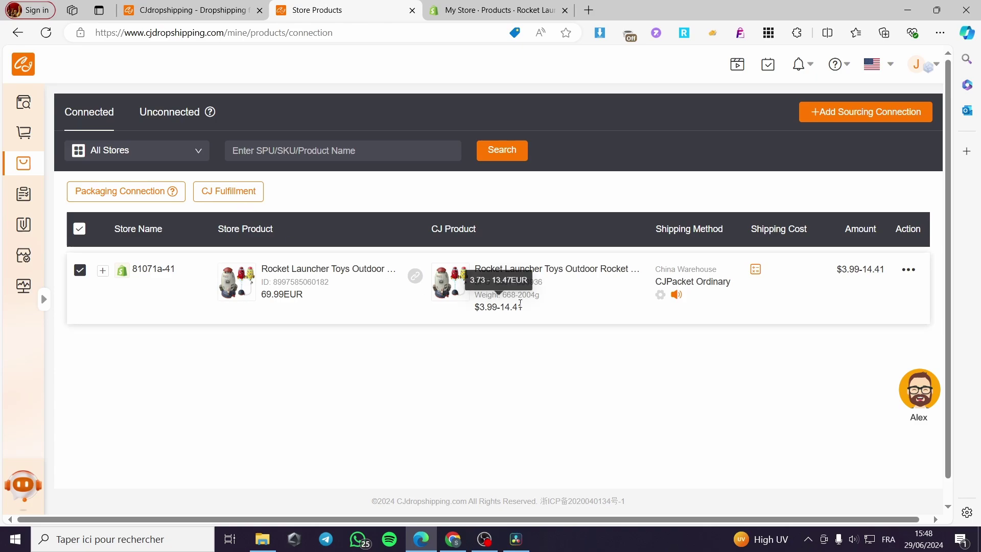
{"action": "mouse_move", "coordinate": [26, 164]}
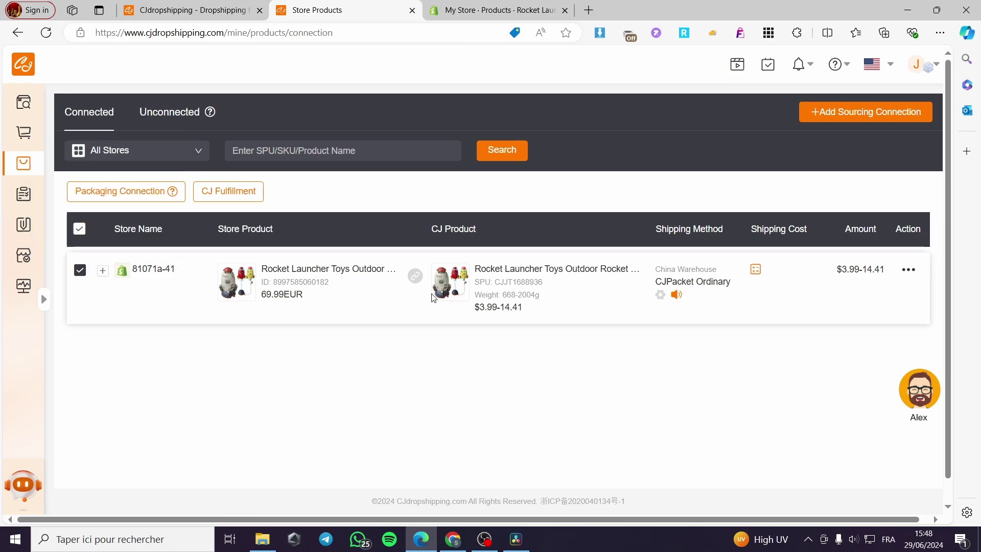
{"action": "mouse_move", "coordinate": [908, 276]}
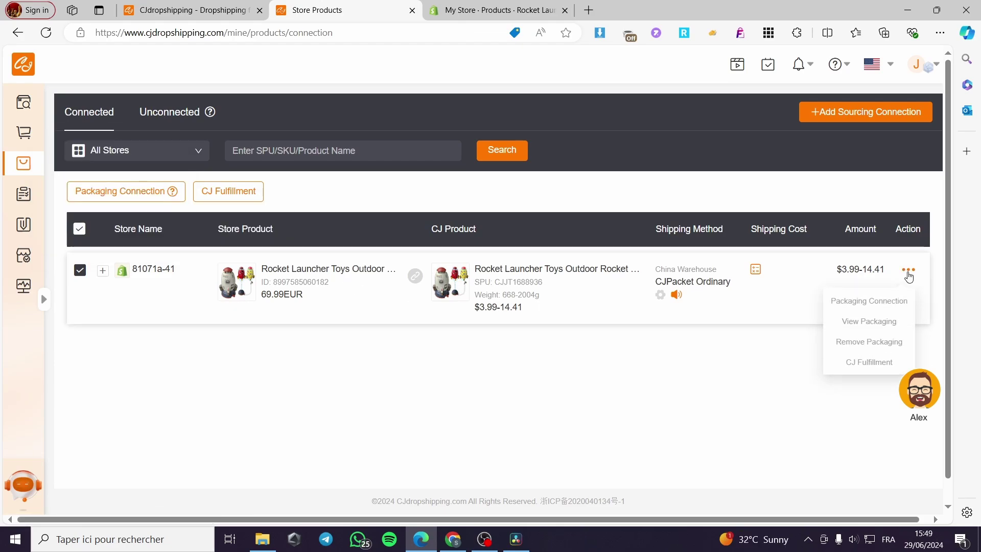
Step: Turn on CJ Fulfillment, keeping Yes for both fulfilment and inventory management
{"action": "left_click", "coordinate": [879, 370]}
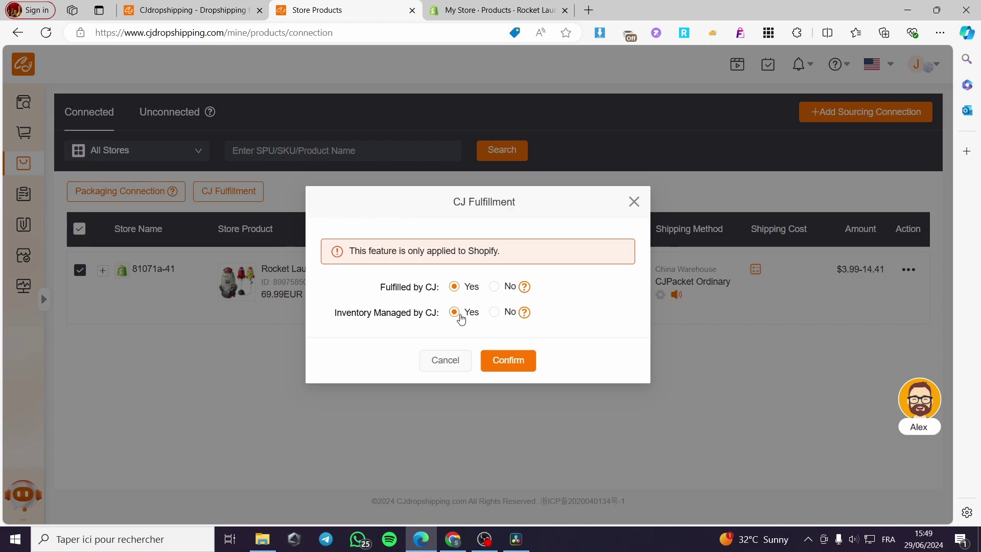
{"action": "left_click", "coordinate": [517, 358]}
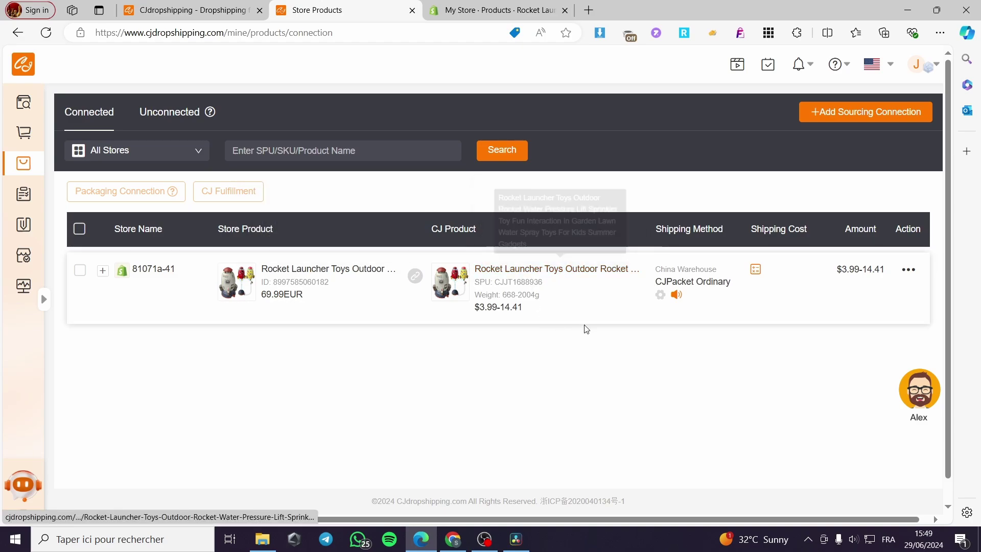
{"action": "left_click", "coordinate": [908, 269]}
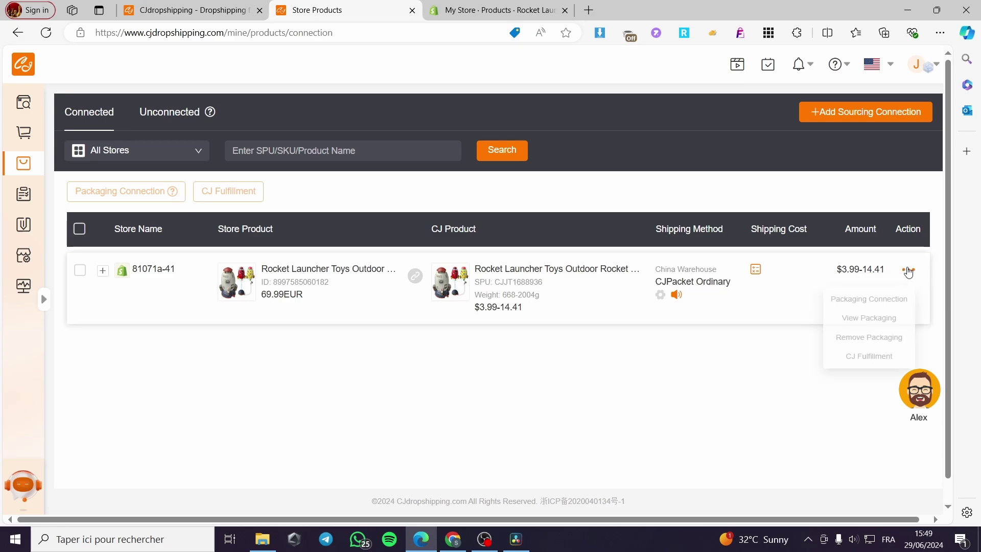